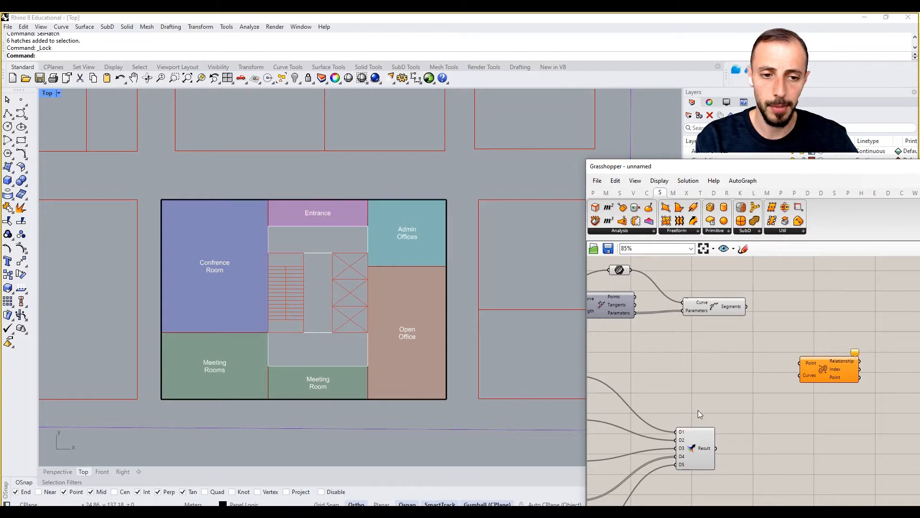
# Step: Move the Merge component further away from the five Geometry Pipeline components
pyautogui.moveTo(714, 393); pyautogui.dragTo(754, 363, button='right')
pyautogui.moveTo(738, 405); pyautogui.dragTo(763, 387, button='right')
pyautogui.moveTo(760, 400); pyautogui.dragTo(780, 401)
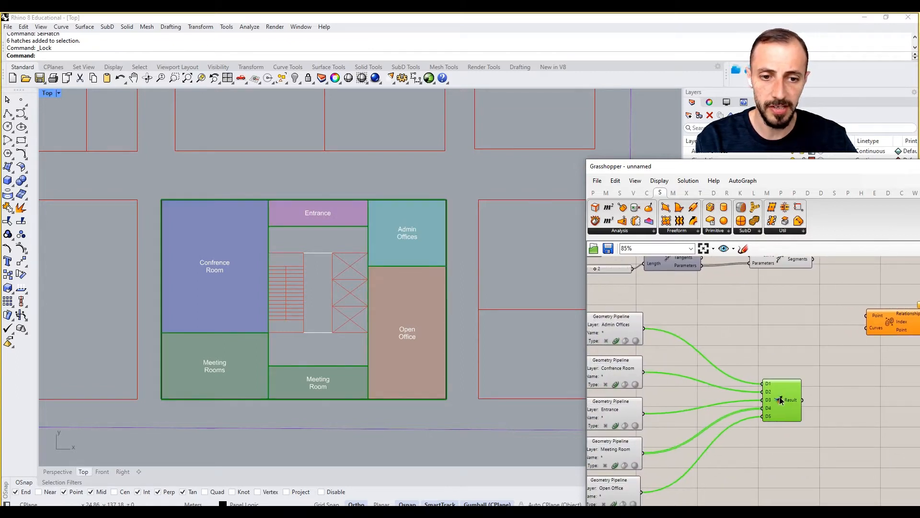
pyautogui.moveTo(735, 447); pyautogui.dragTo(732, 407, button='right')
pyautogui.click(719, 408)
pyautogui.click(616, 409)
pyautogui.click(763, 413)
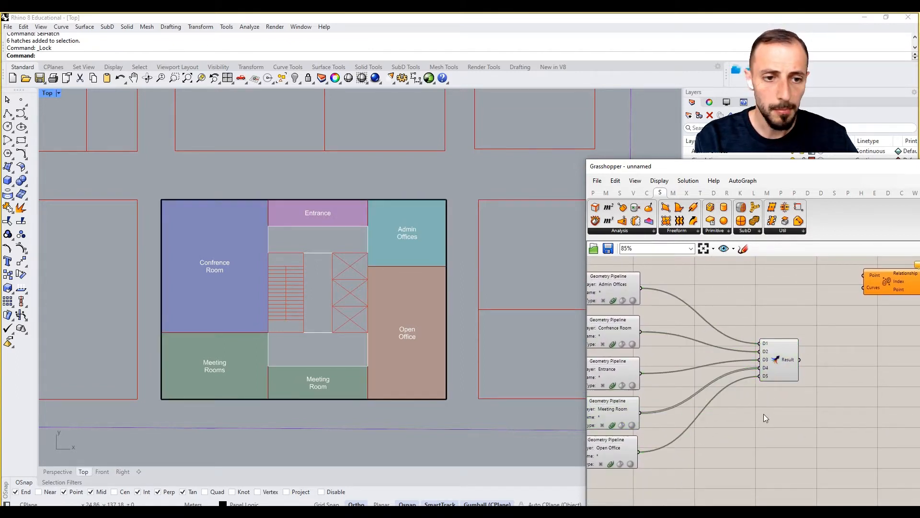
pyautogui.moveTo(781, 365); pyautogui.dragTo(823, 383)
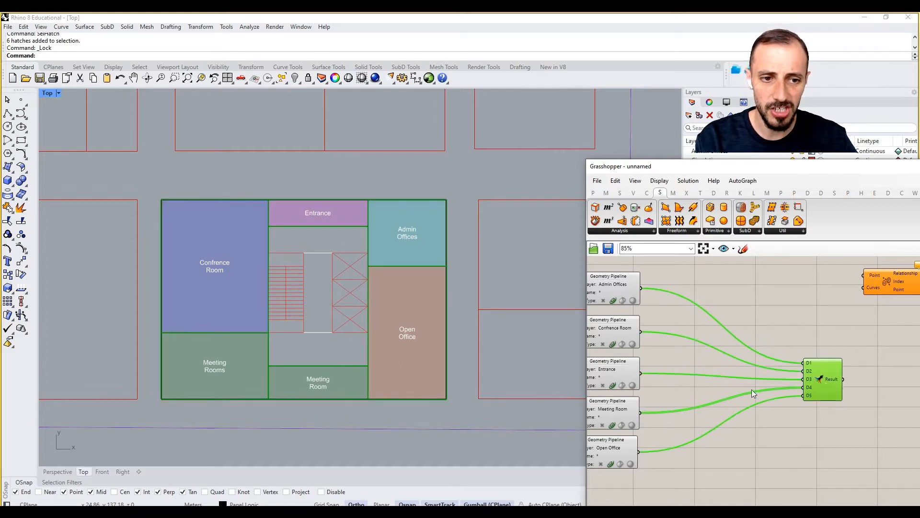
# Step: Shift the Open Office Geometry Pipeline slightly further below the Meeting Room pipeline
pyautogui.scroll(1, 731, 400)
pyautogui.moveTo(731, 400); pyautogui.dragTo(775, 392, button='right')
pyautogui.click(686, 374)
pyautogui.moveTo(664, 440); pyautogui.dragTo(669, 449)
pyautogui.click(680, 433)
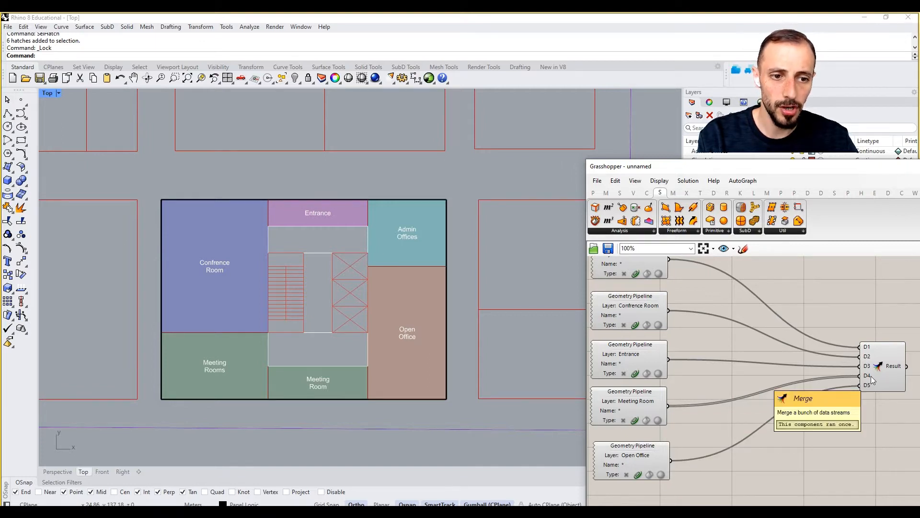
# Step: Add an Entwine component to the canvas and place it just below the Merge component
pyautogui.moveTo(892, 366)
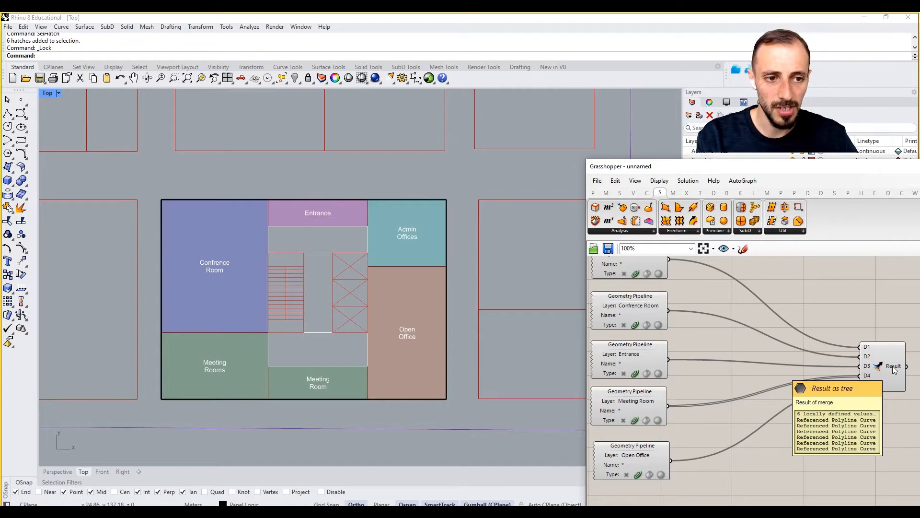
pyautogui.moveTo(893, 366); pyautogui.dragTo(733, 367, button='right')
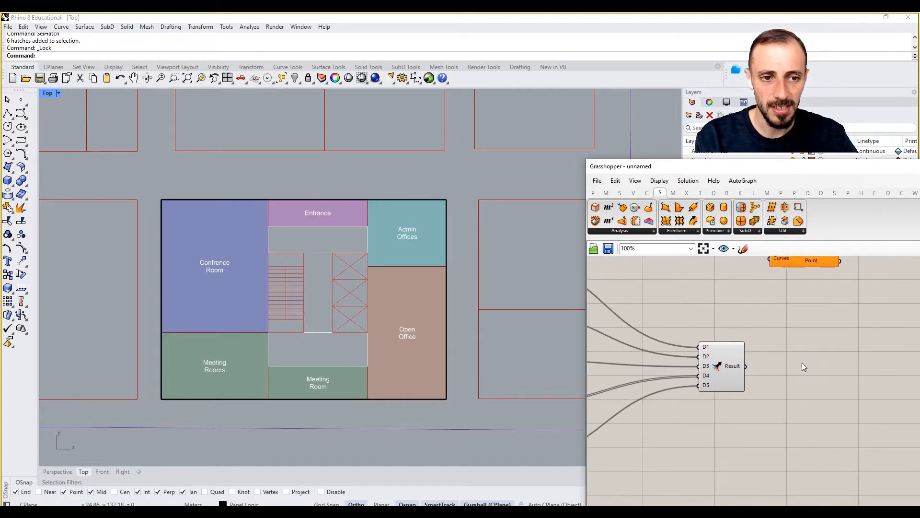
pyautogui.moveTo(804, 367); pyautogui.dragTo(816, 407, button='right')
pyautogui.moveTo(754, 380); pyautogui.dragTo(799, 372, button='right')
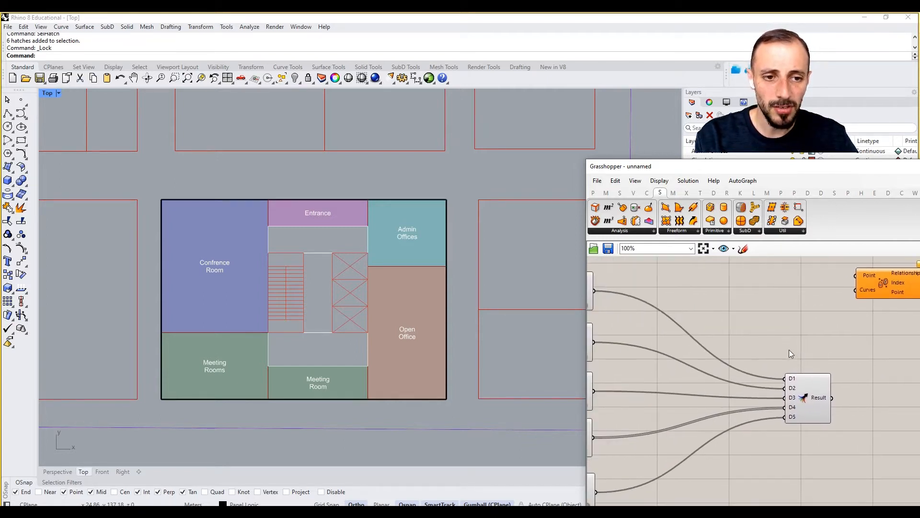
pyautogui.doubleClick(776, 338)
pyautogui.write('enti')
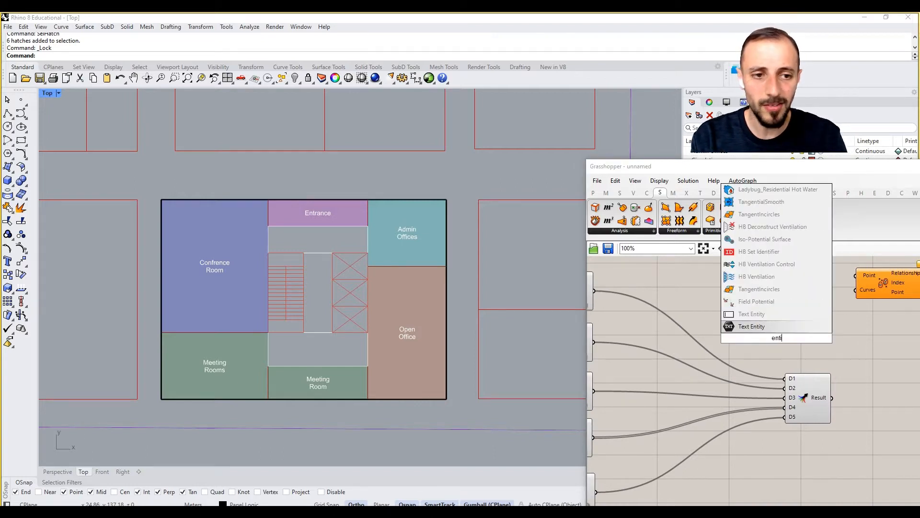
pyautogui.press('BackSpace')
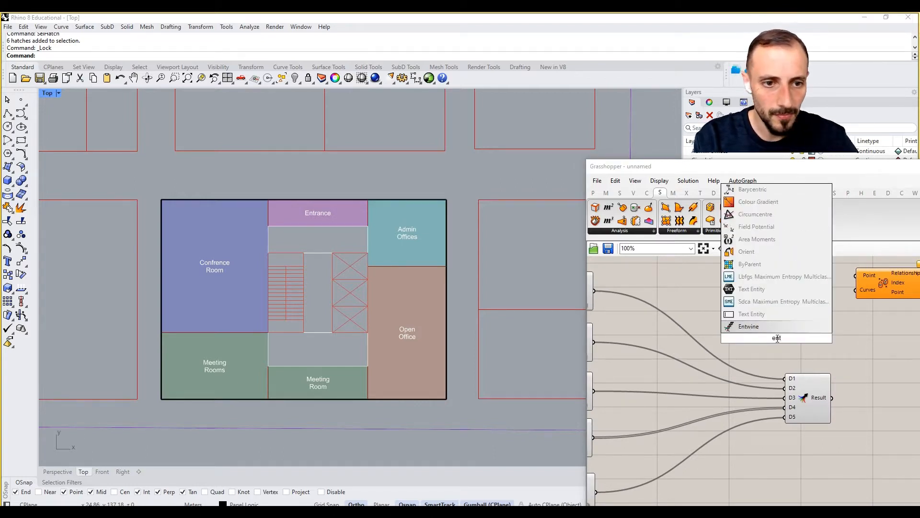
pyautogui.click(777, 331)
pyautogui.moveTo(777, 333); pyautogui.dragTo(815, 321, button='right')
pyautogui.moveTo(814, 320); pyautogui.dragTo(802, 444)
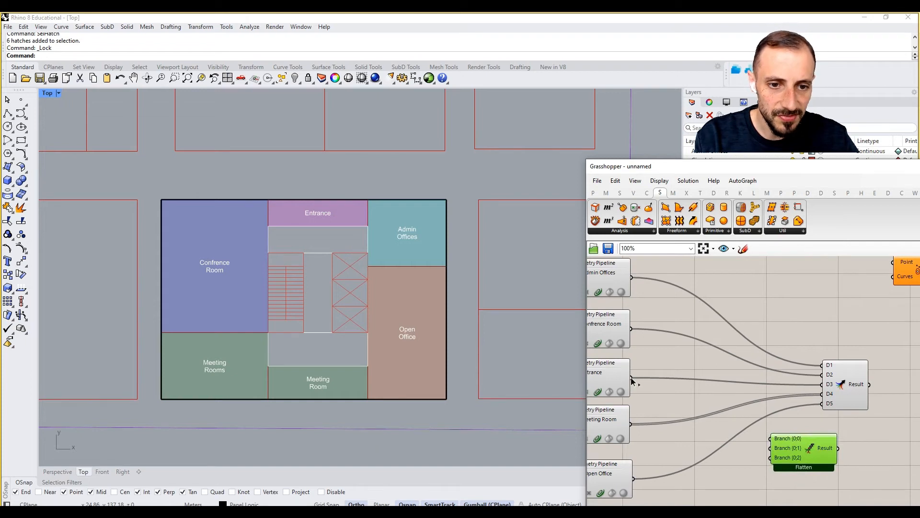
# Step: Connect the Entrance and Meeting Room pipelines to Entwine branches {0;0} and {0;1} and inspect the result
pyautogui.moveTo(632, 378); pyautogui.dragTo(771, 438)
pyautogui.moveTo(631, 424); pyautogui.dragTo(771, 447)
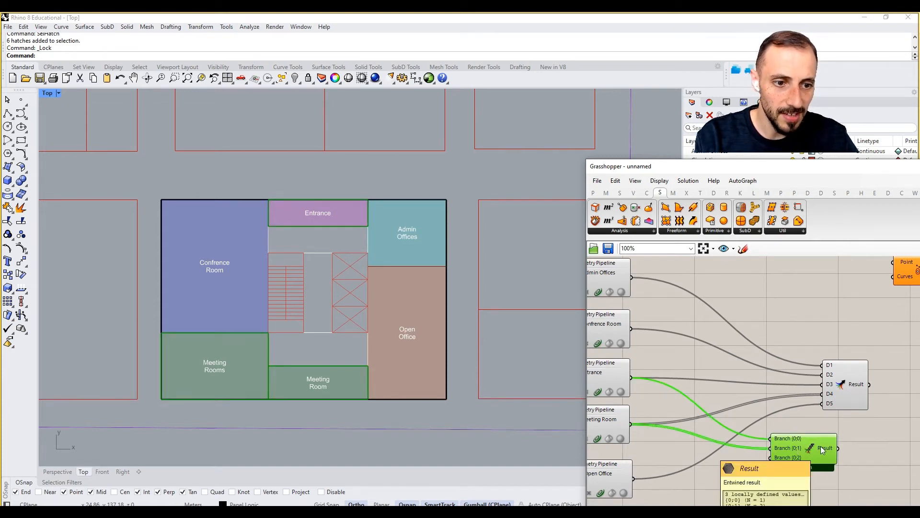
pyautogui.moveTo(823, 449); pyautogui.dragTo(777, 366, button='right')
pyautogui.moveTo(777, 366)
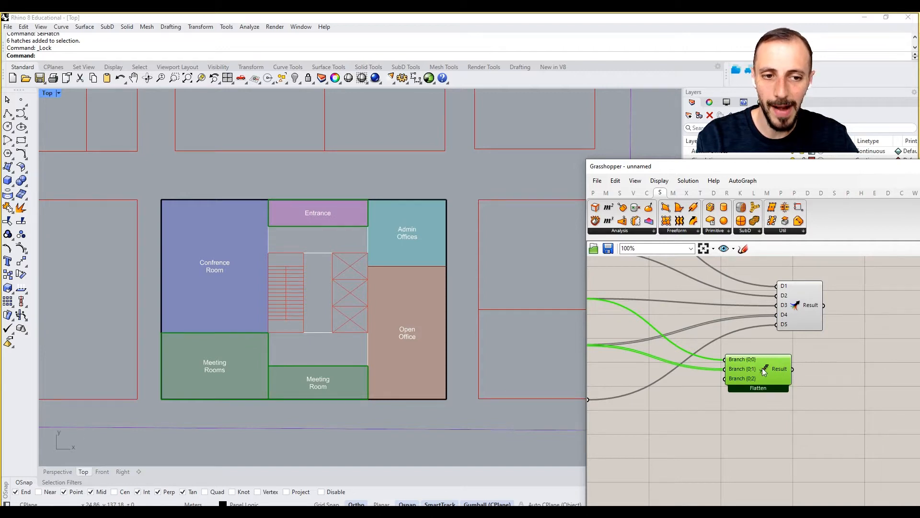
# Step: Move the Entwine component clear of the Merge component and delete Merge
pyautogui.moveTo(756, 368); pyautogui.dragTo(773, 405, button='right')
pyautogui.moveTo(773, 405); pyautogui.dragTo(804, 353)
pyautogui.click(826, 340)
pyautogui.click(781, 387)
pyautogui.click(818, 333)
pyautogui.press('Delete')
# Step: Connect the Admin Offices, Confrence Room and Entrance pipelines to Entwine branches {0;0}, {0;1} and {0;2} respectively
pyautogui.scroll(-2, 745, 300)
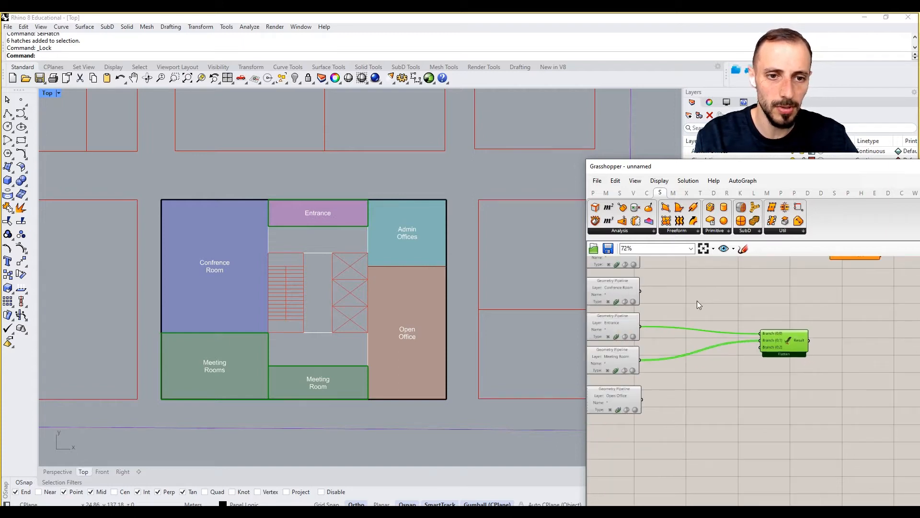
pyautogui.moveTo(639, 282); pyautogui.dragTo(646, 306, button='right')
pyautogui.moveTo(649, 277); pyautogui.dragTo(767, 357)
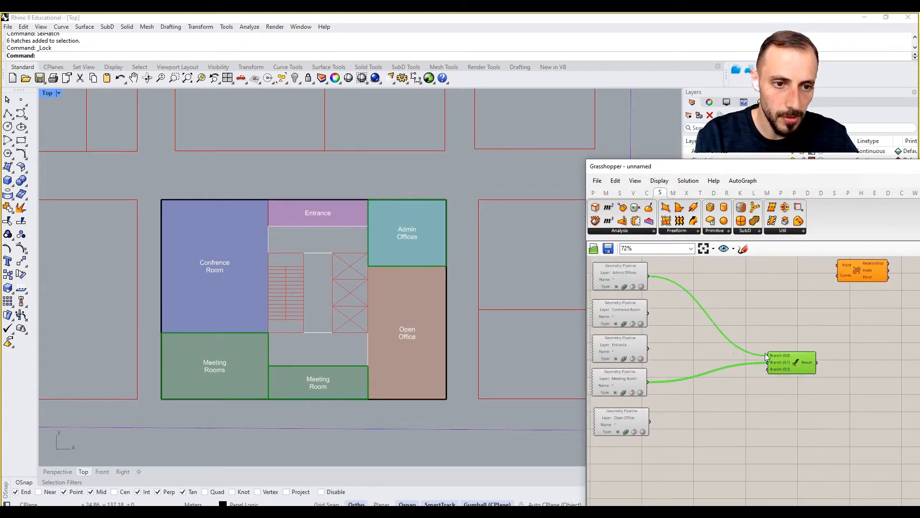
pyautogui.moveTo(649, 314); pyautogui.dragTo(770, 364)
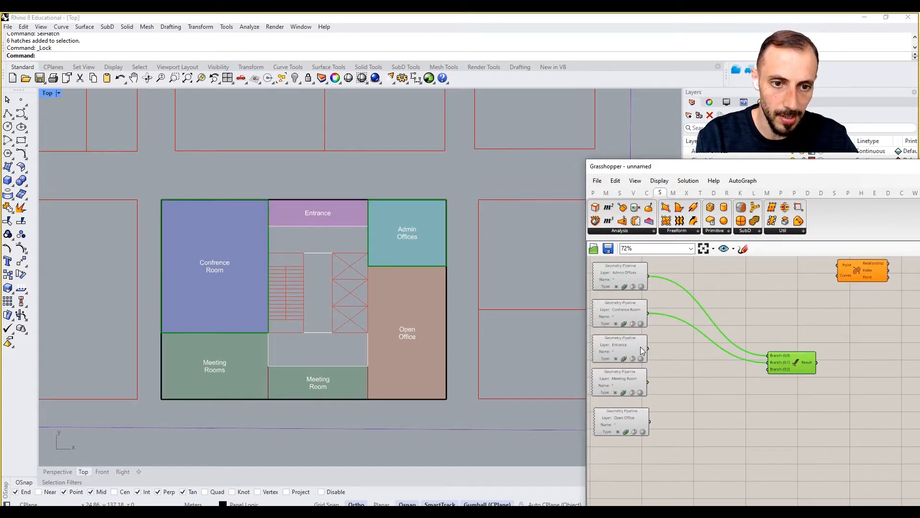
pyautogui.moveTo(648, 349); pyautogui.dragTo(768, 369)
# Step: Add two branch inputs to Entwine and connect the Meeting Room and Open Office pipelines to {0;3} and {0;4}
pyautogui.scroll(6, 797, 378)
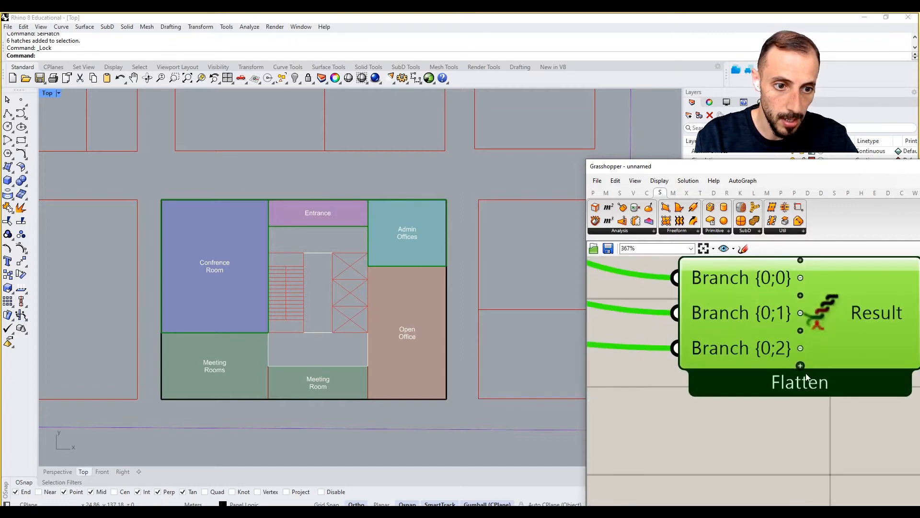
pyautogui.click(801, 367)
pyautogui.click(800, 383)
pyautogui.scroll(-6, 767, 379)
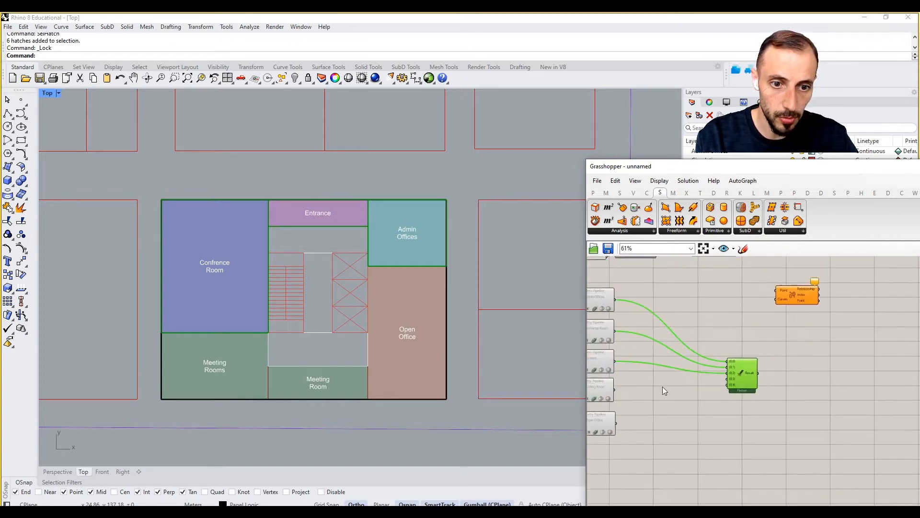
pyautogui.scroll(1, 660, 386)
pyautogui.moveTo(674, 393); pyautogui.dragTo(681, 441)
pyautogui.click(680, 441)
pyautogui.scroll(2, 735, 406)
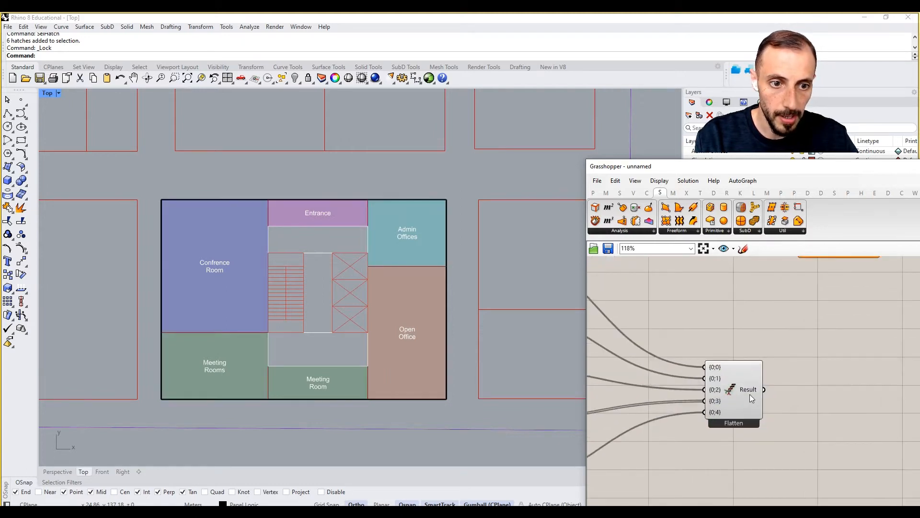
# Step: Connect the Entwine result to the Curves input of the Relationship/Index/Point component and shift that component slightly further right
pyautogui.moveTo(751, 394)
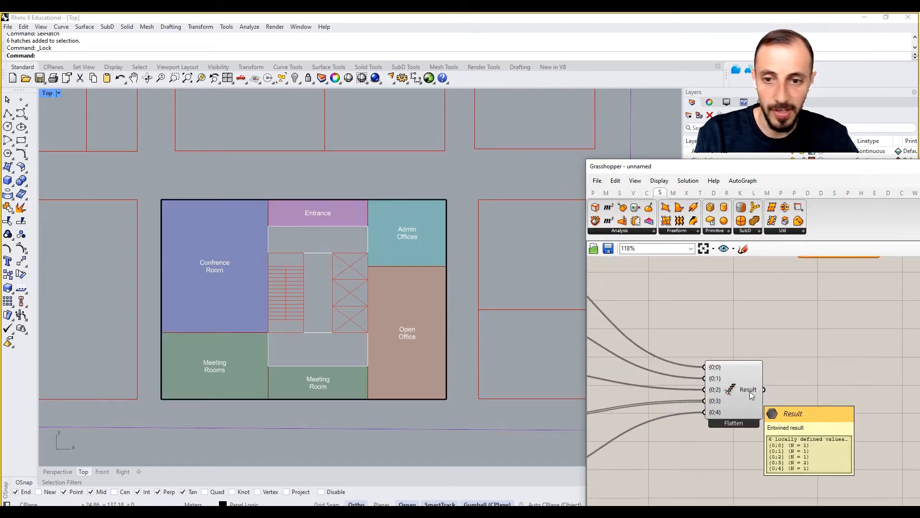
pyautogui.scroll(-1, 767, 398)
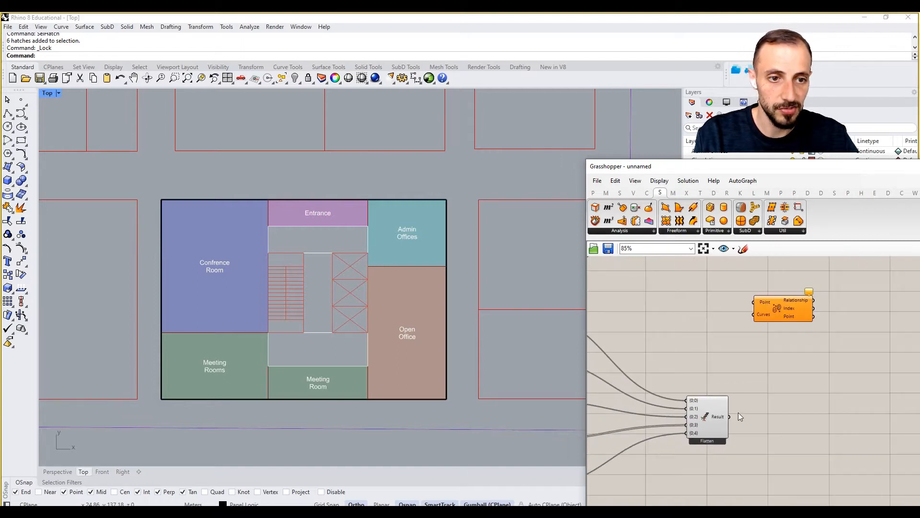
pyautogui.moveTo(726, 423); pyautogui.dragTo(747, 336)
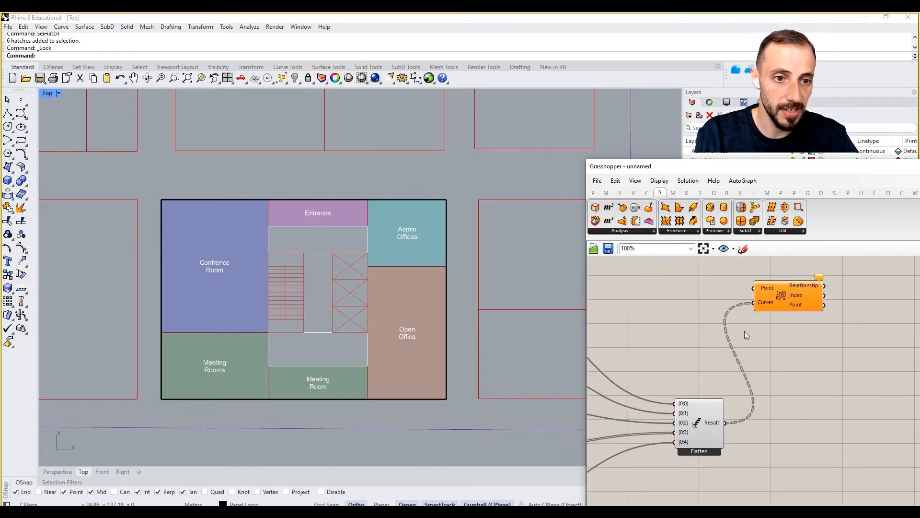
pyautogui.moveTo(715, 423)
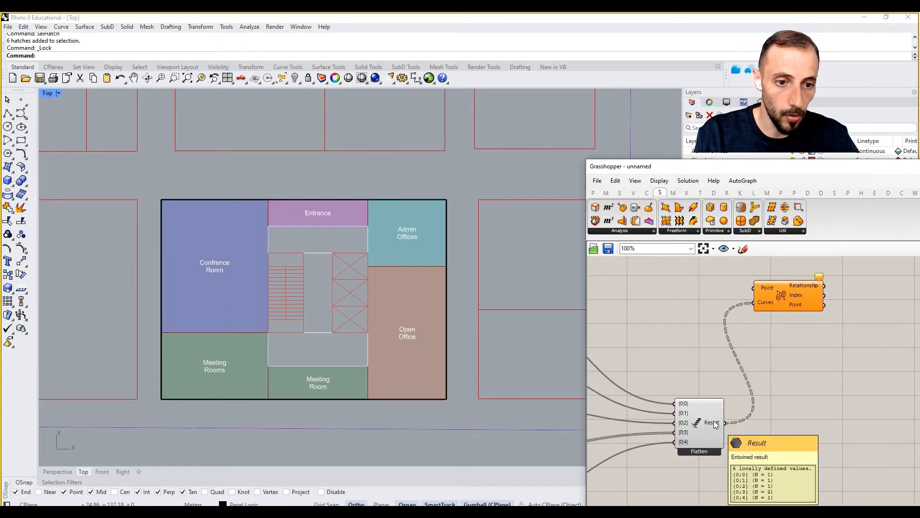
pyautogui.moveTo(715, 424); pyautogui.dragTo(720, 457, button='right')
pyautogui.scroll(-3, 727, 444)
pyautogui.scroll(2, 724, 349)
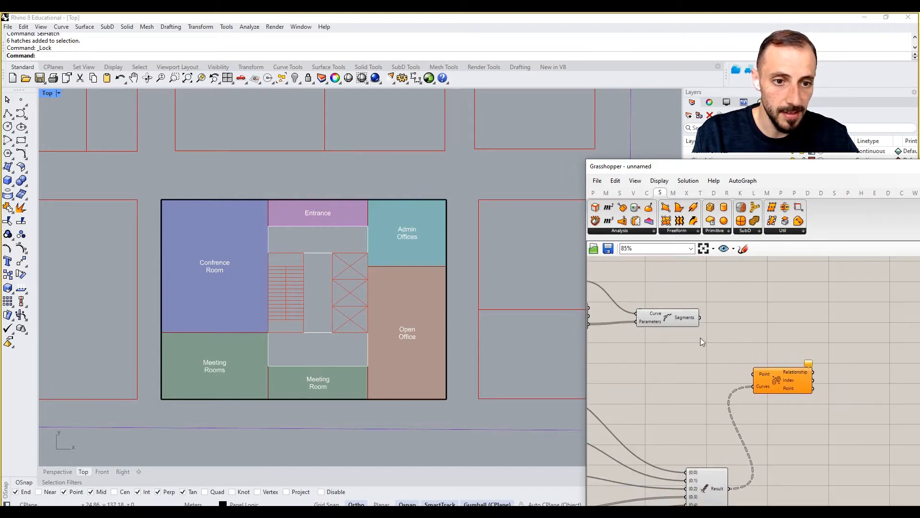
pyautogui.moveTo(790, 383); pyautogui.dragTo(811, 379)
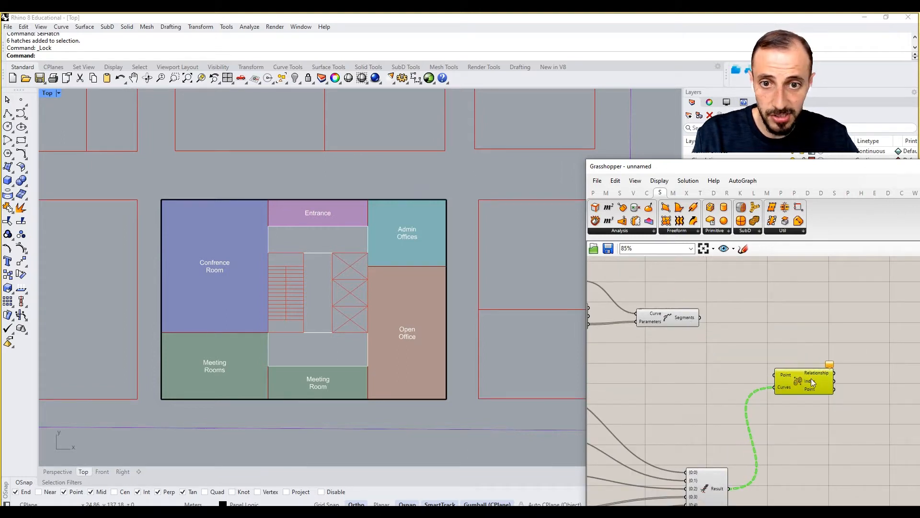
pyautogui.click(759, 323)
# Step: Turn on the preview of the Divide Length component
pyautogui.moveTo(712, 332); pyautogui.dragTo(764, 338, button='right')
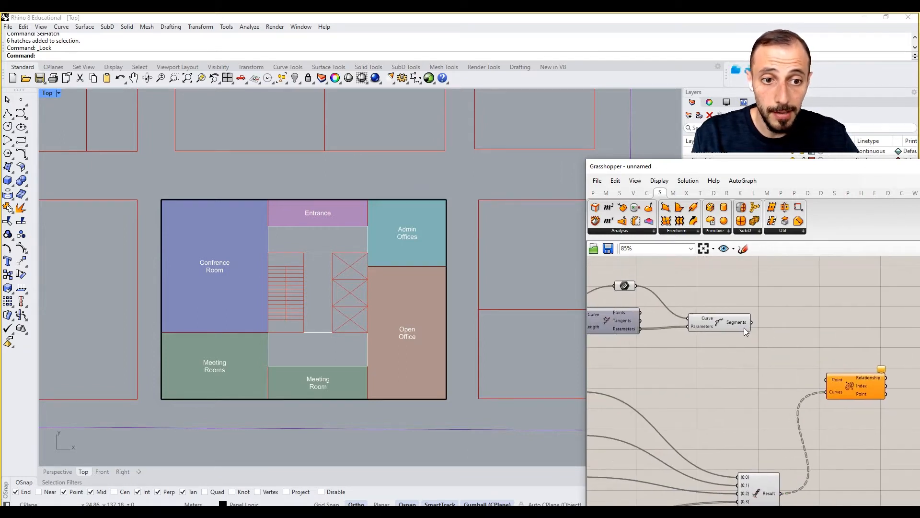
pyautogui.click(739, 325)
pyautogui.click(731, 349)
pyautogui.moveTo(636, 332); pyautogui.dragTo(664, 333, button='right')
pyautogui.rightClick(636, 320)
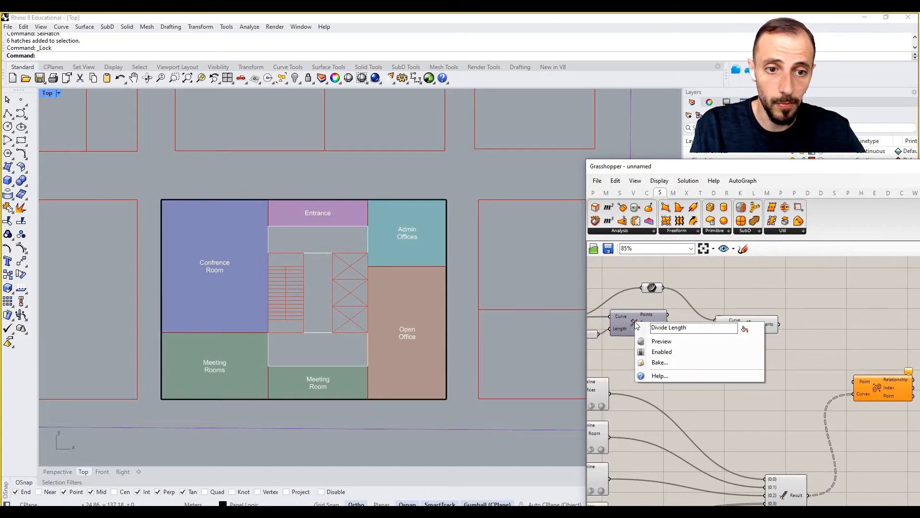
pyautogui.click(639, 341)
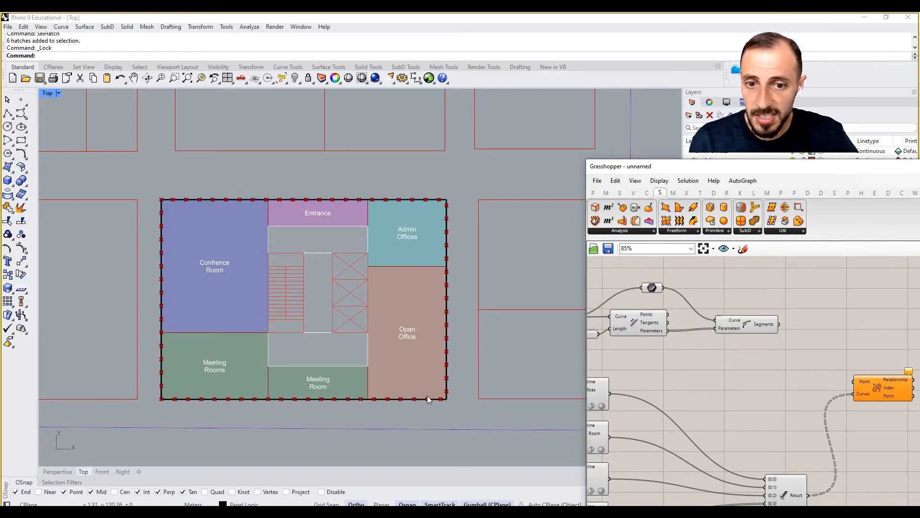
# Step: Examine the division points along the building outline, especially around its corners, in the Top viewport
pyautogui.scroll(5, 163, 400)
pyautogui.scroll(-8, 383, 296)
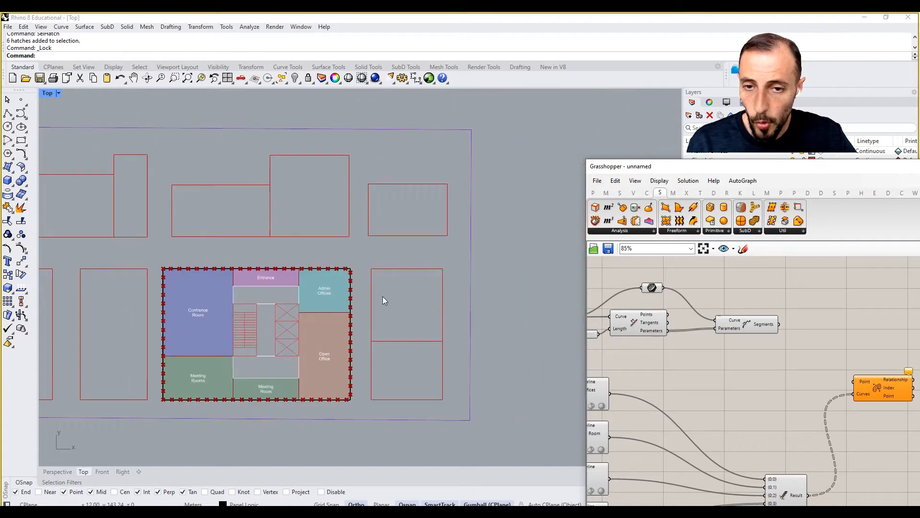
pyautogui.scroll(7, 352, 279)
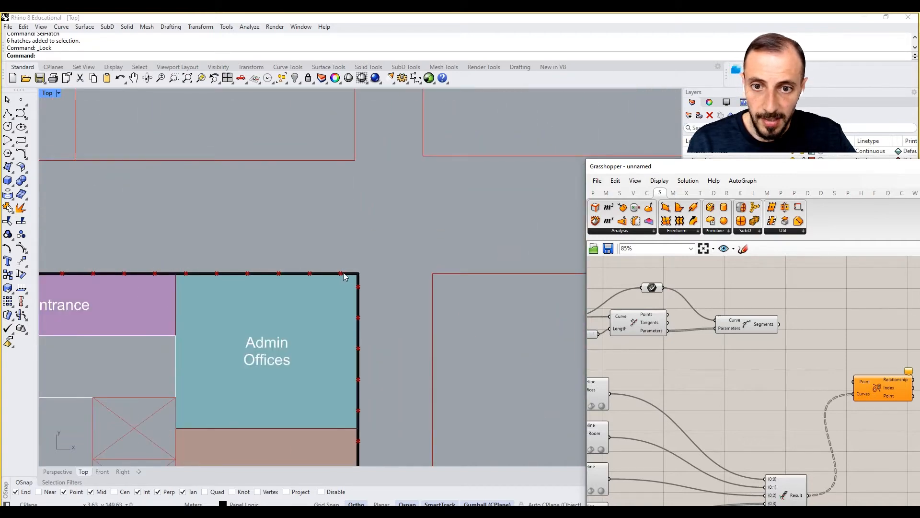
pyautogui.scroll(-6, 364, 319)
pyautogui.scroll(4, 358, 324)
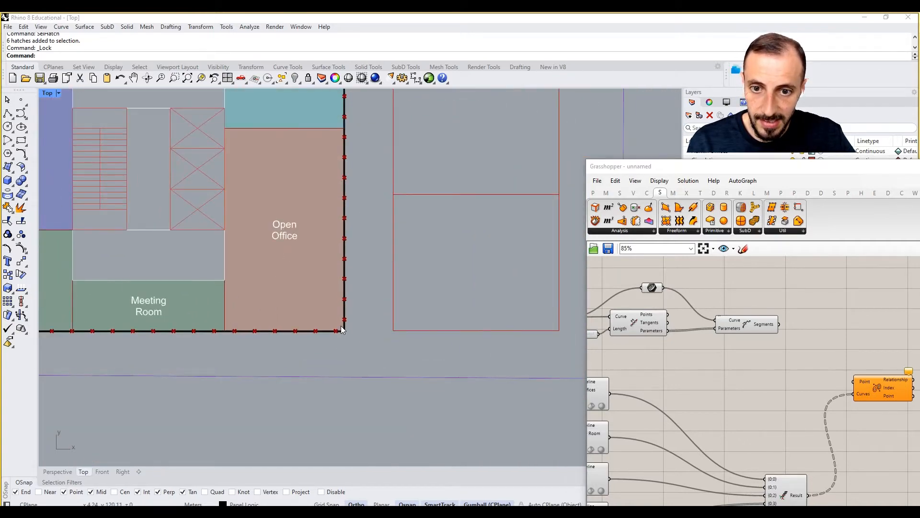
pyautogui.scroll(-10, 334, 330)
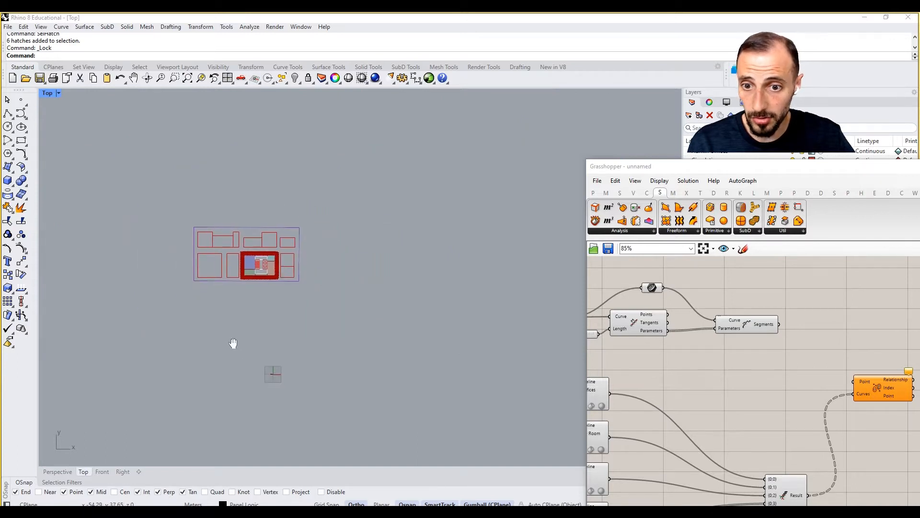
# Step: Switch from the maximized Top viewport to a maximized Perspective viewport and frame the building floor plan
pyautogui.doubleClick(48, 94)
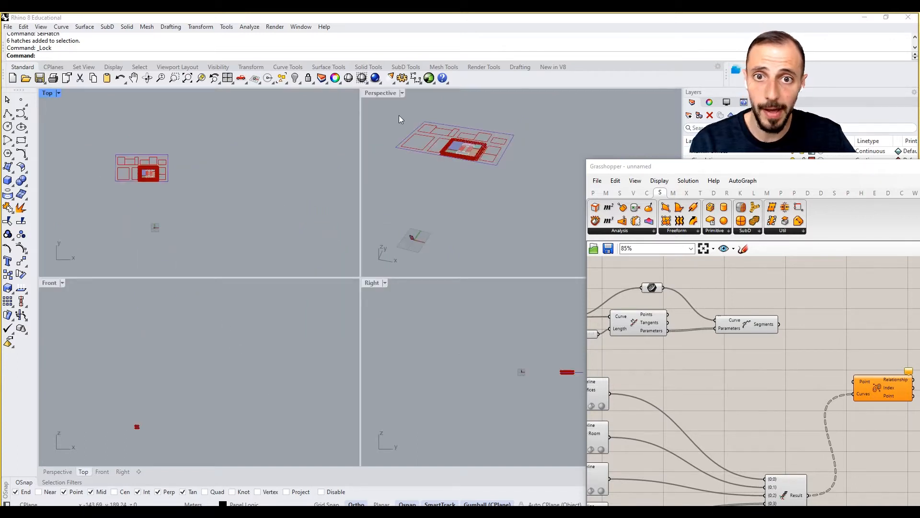
pyautogui.doubleClick(381, 93)
pyautogui.scroll(5, 172, 352)
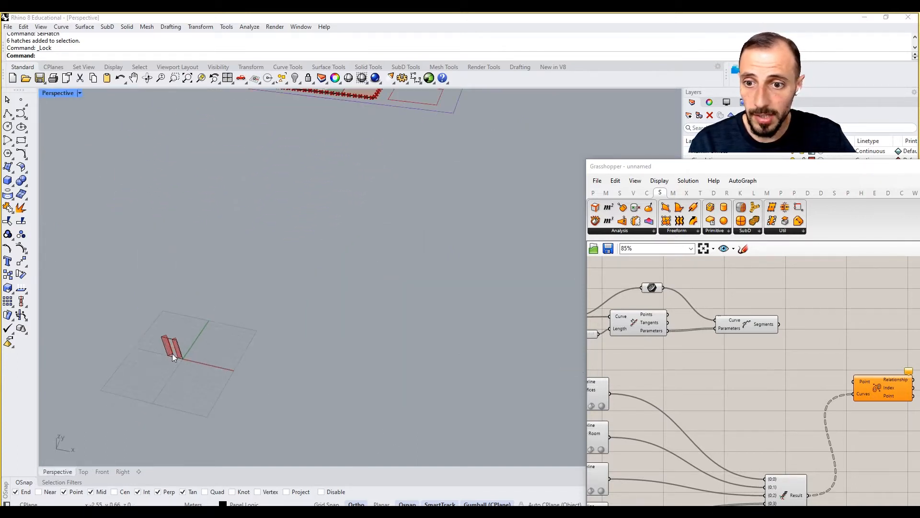
pyautogui.scroll(-6, 163, 356)
pyautogui.scroll(4, 231, 217)
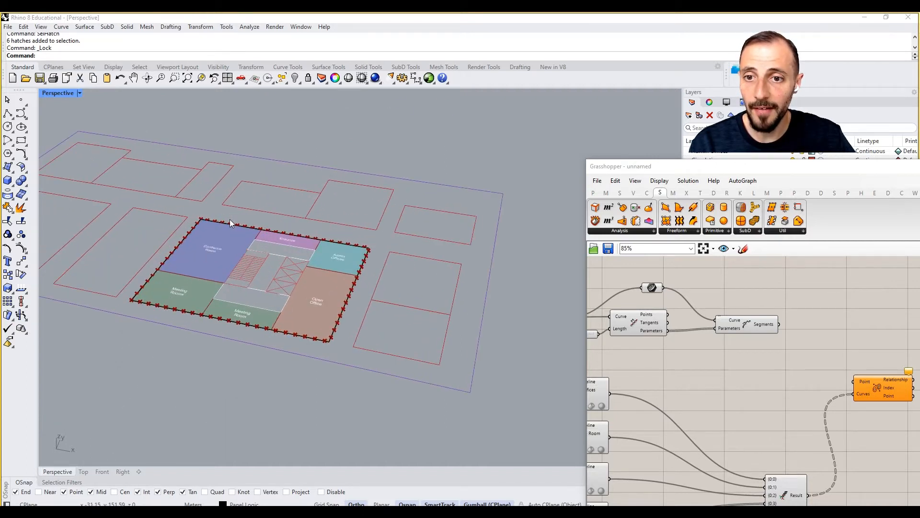
# Step: Focus the Perspective view on the Entrance room curve, clear the selection and orbit to see the whole floor plan from above
pyautogui.click(257, 236)
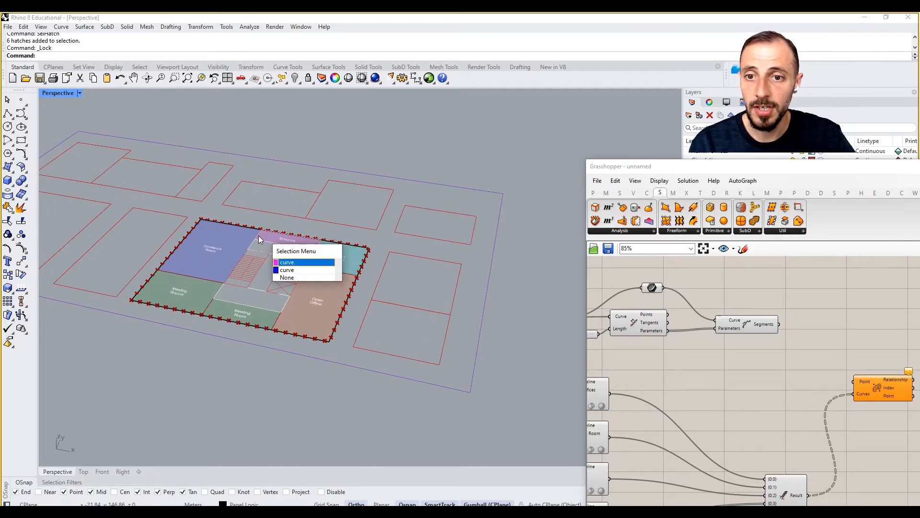
pyautogui.click(286, 266)
pyautogui.click(201, 79)
pyautogui.scroll(-5, 287, 309)
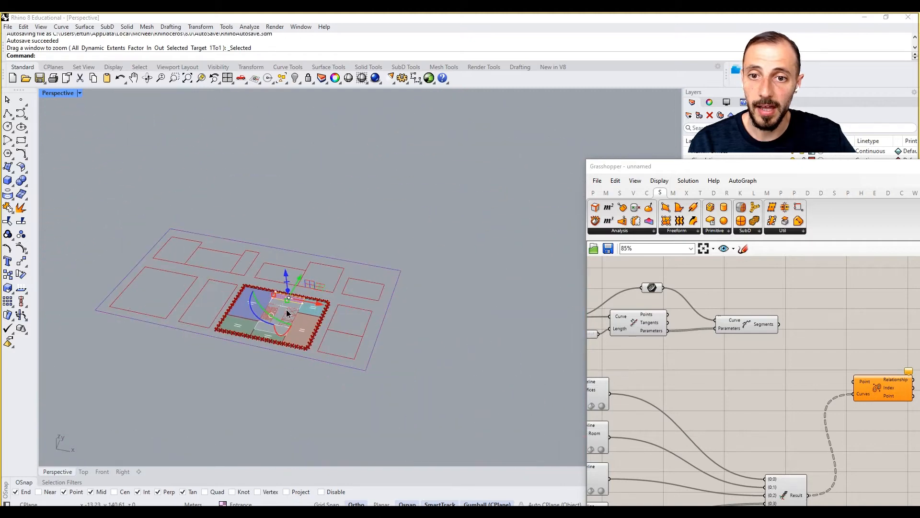
pyautogui.scroll(3, 260, 324)
pyautogui.click(229, 379)
pyautogui.moveTo(341, 277); pyautogui.dragTo(357, 321, button='right')
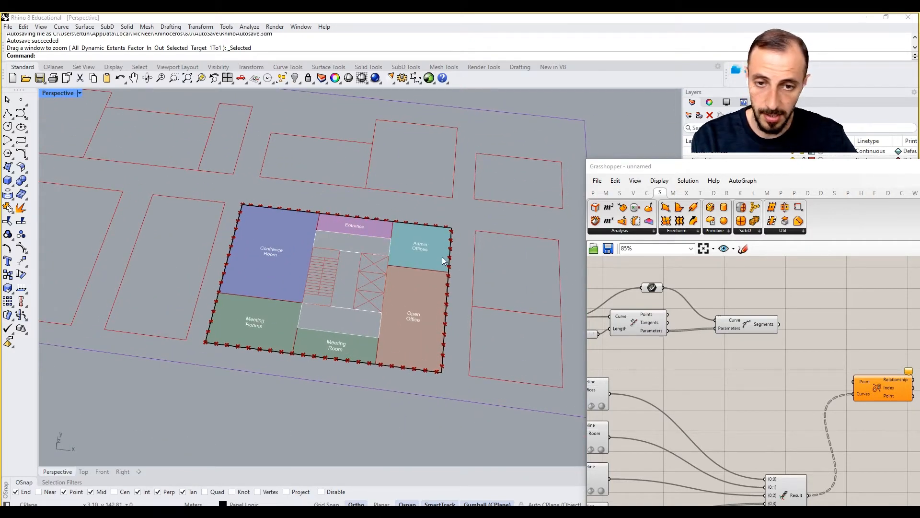
# Step: Add a Control Points component and connect the Segments output to its Curve input
pyautogui.moveTo(765, 336); pyautogui.dragTo(688, 348, button='right')
pyautogui.moveTo(746, 337)
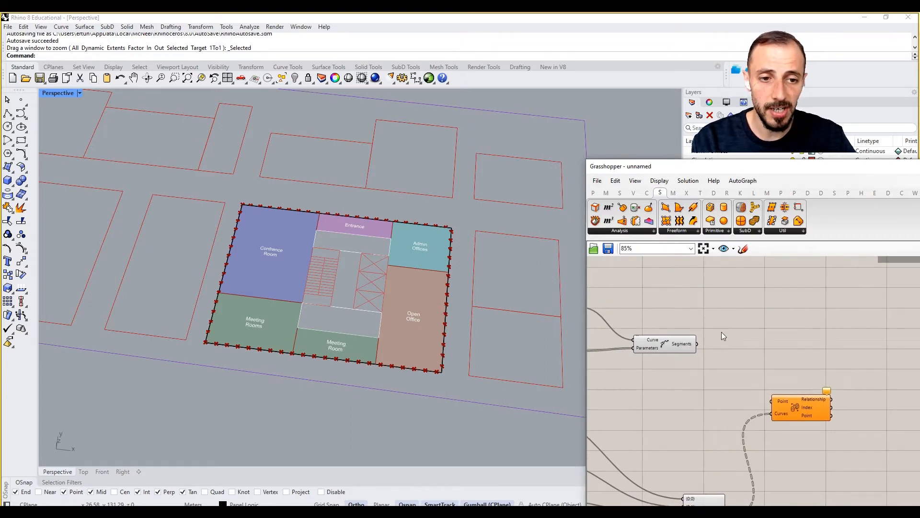
pyautogui.doubleClick(721, 332)
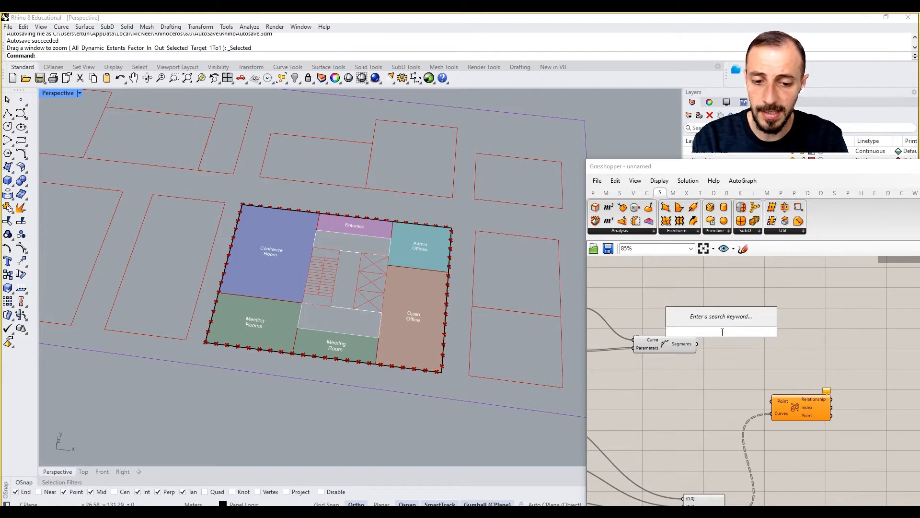
pyautogui.write('cont')
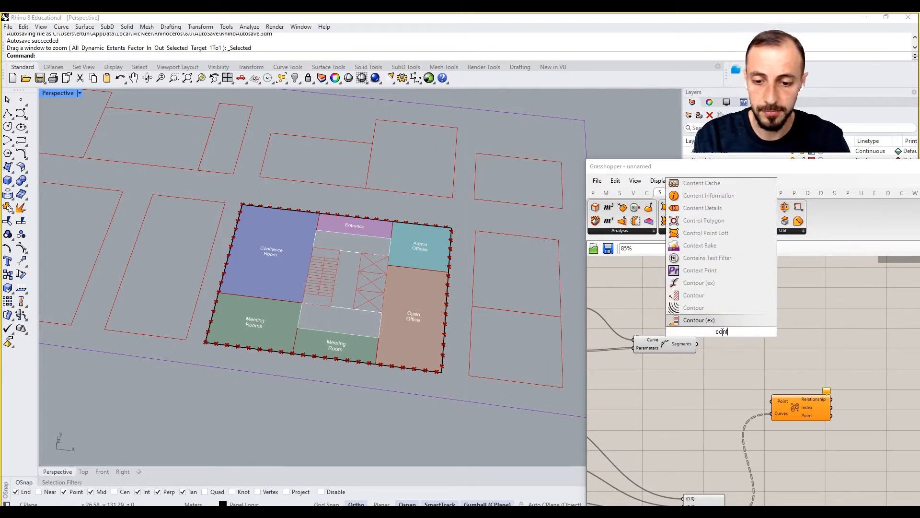
pyautogui.write('rol point')
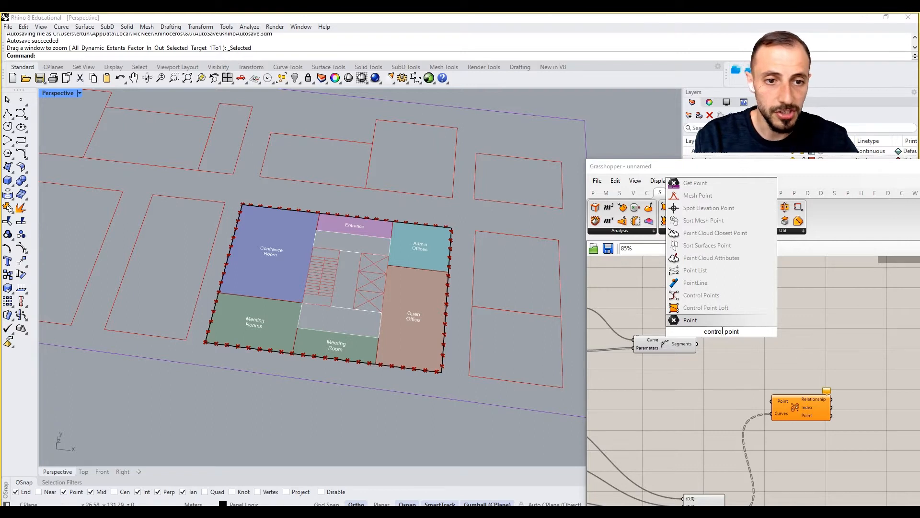
pyautogui.click(715, 295)
pyautogui.scroll(2, 706, 330)
pyautogui.moveTo(713, 339); pyautogui.dragTo(693, 349)
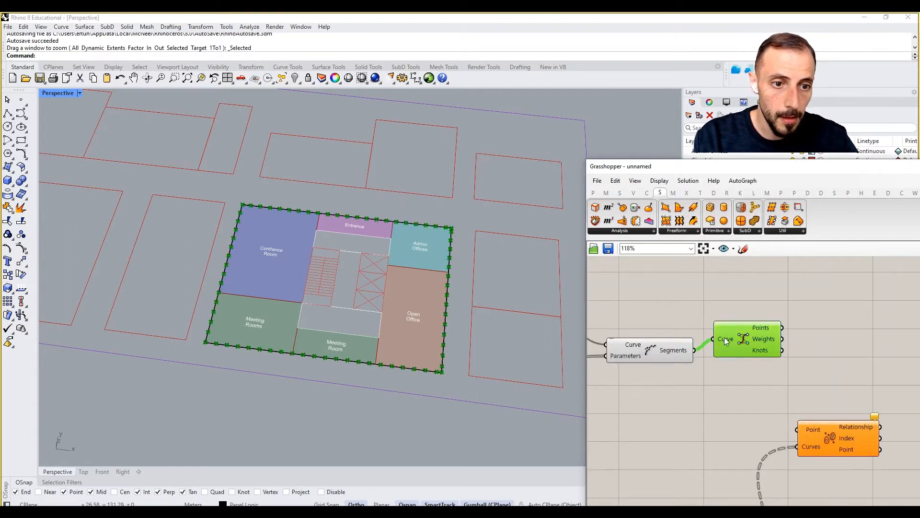
# Step: Add a Panel connected to the Points output of Control Points and read through the listed coordinates
pyautogui.moveTo(807, 325); pyautogui.dragTo(734, 330, button='right')
pyautogui.moveTo(698, 332)
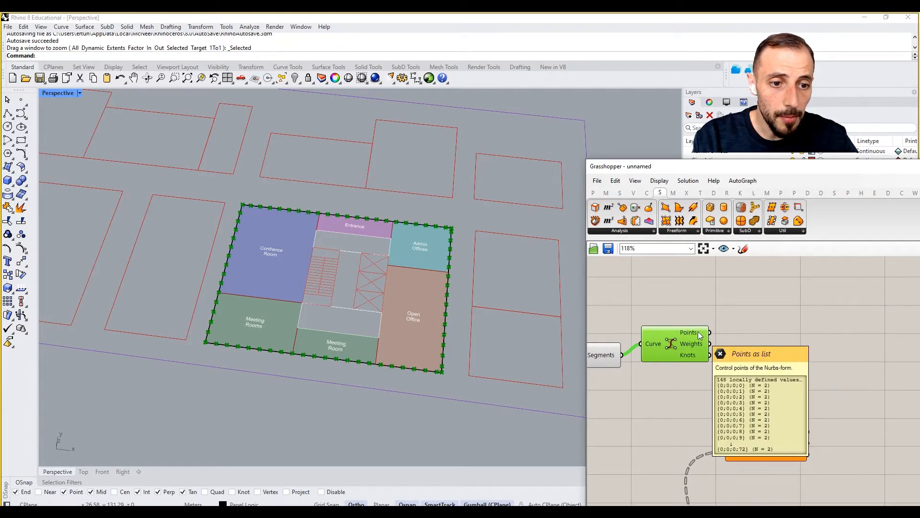
pyautogui.doubleClick(733, 327)
pyautogui.write('panel')
pyautogui.press('Return')
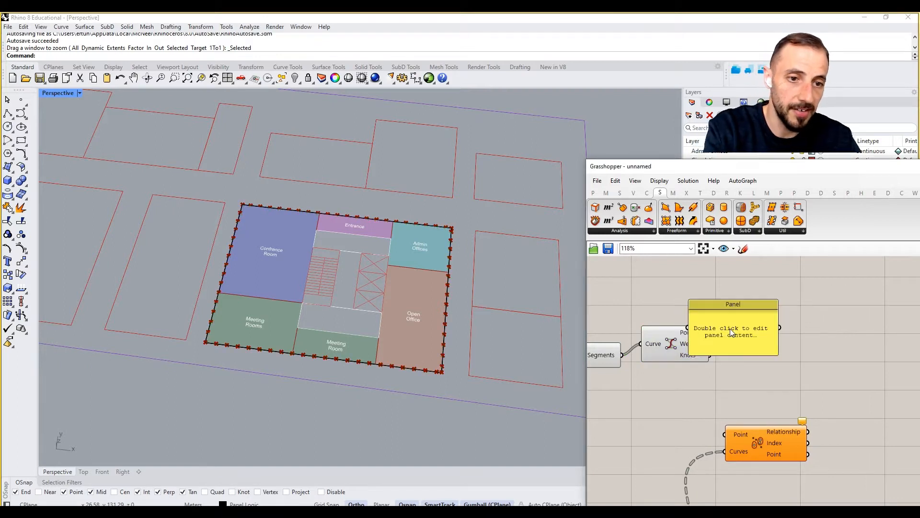
pyautogui.moveTo(710, 332); pyautogui.dragTo(729, 330)
pyautogui.moveTo(764, 338); pyautogui.dragTo(744, 333, button='right')
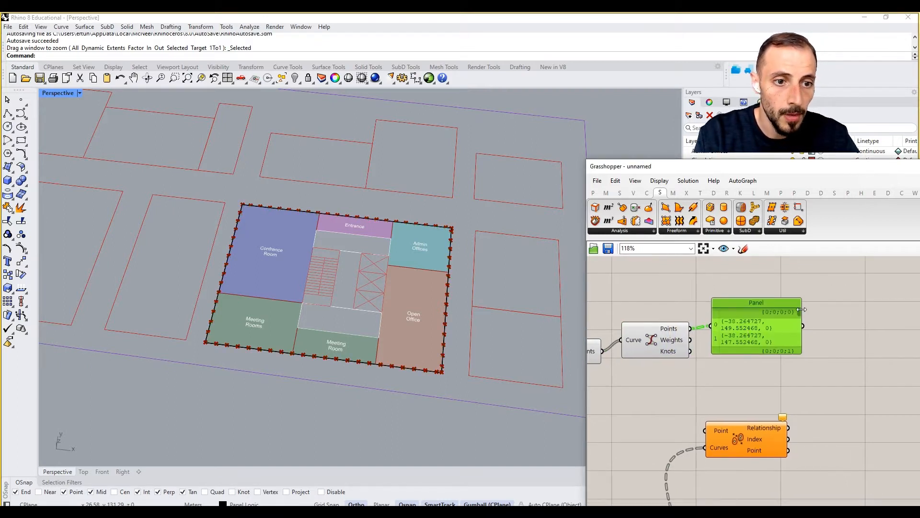
pyautogui.scroll(-10, 777, 331)
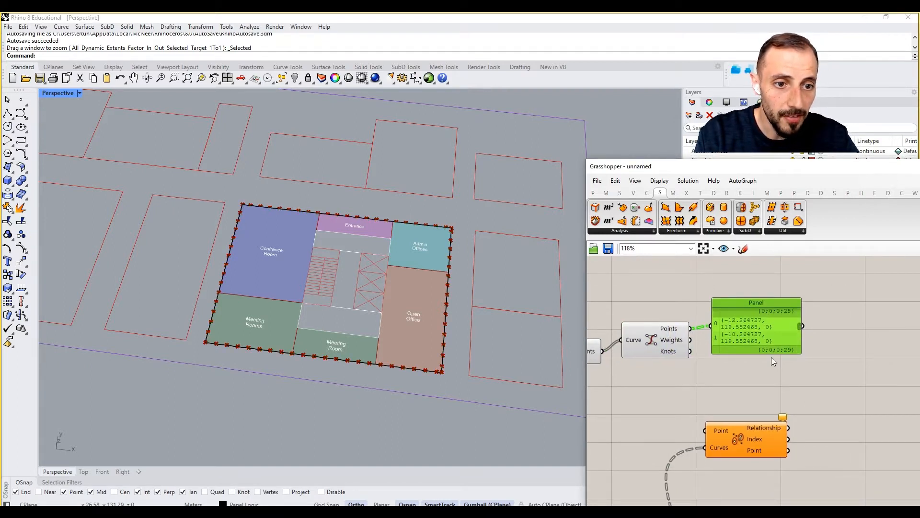
# Step: Add a List Length component and connect the control points to its List input
pyautogui.doubleClick(617, 278)
pyautogui.write('list')
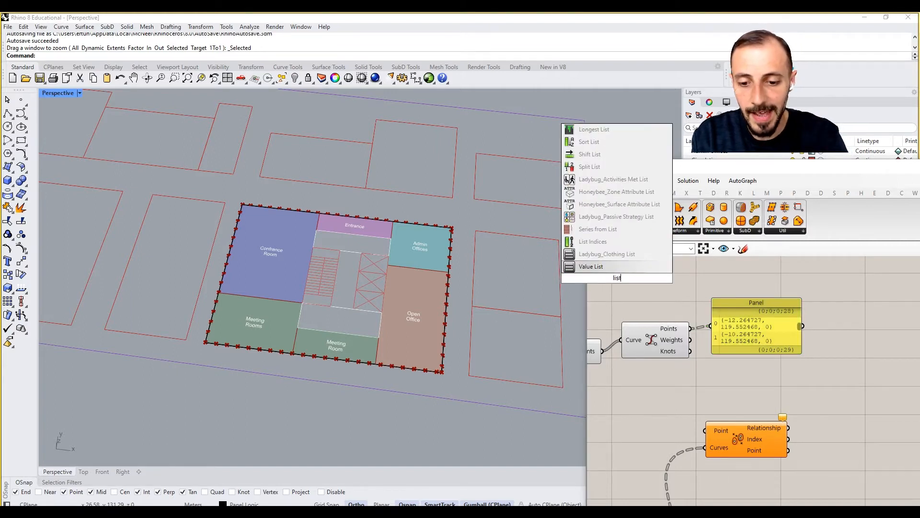
pyautogui.write(' length')
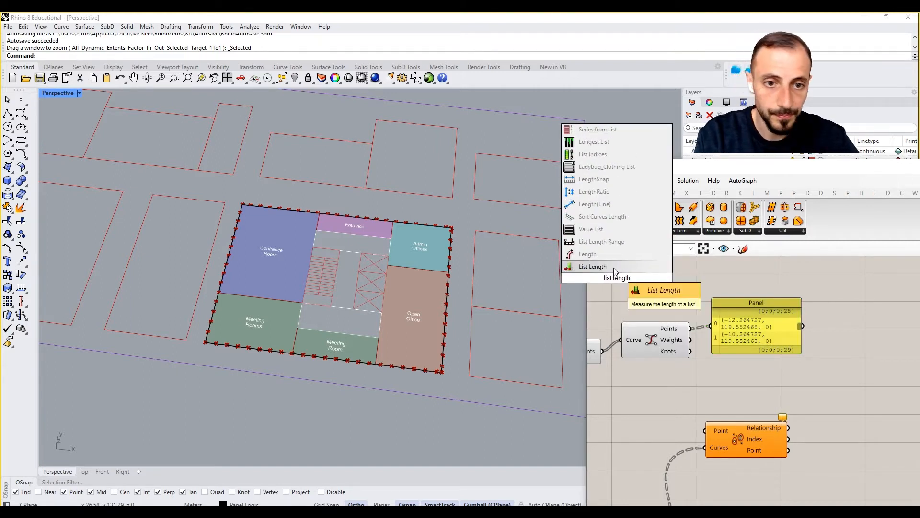
pyautogui.click(614, 268)
pyautogui.moveTo(676, 287); pyautogui.dragTo(680, 273)
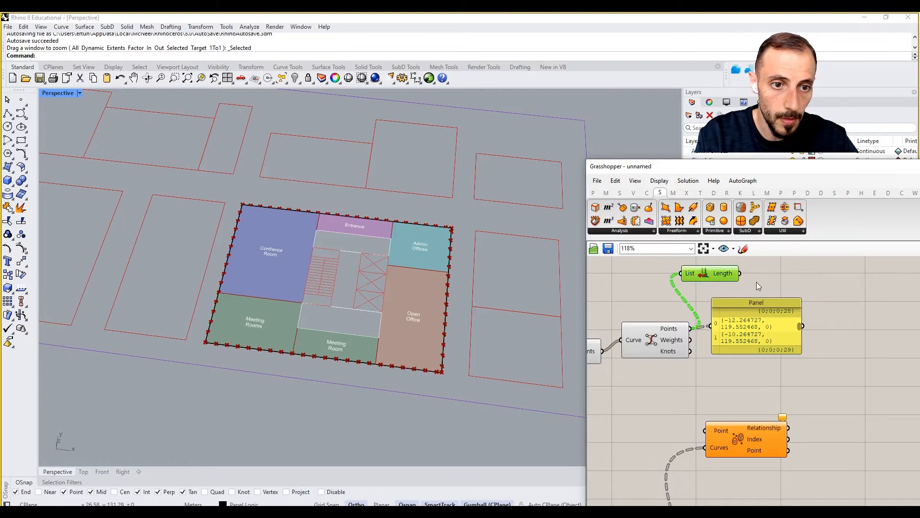
# Step: Feed the List Length result into the Panel, move and heighten the Panel, and check the point count of each branch
pyautogui.moveTo(740, 273); pyautogui.dragTo(710, 326)
pyautogui.moveTo(775, 341); pyautogui.dragTo(851, 295)
pyautogui.moveTo(833, 338); pyautogui.dragTo(834, 448)
pyautogui.moveTo(845, 434); pyautogui.dragTo(729, 427, button='right')
pyautogui.moveTo(726, 405); pyautogui.dragTo(824, 385)
pyautogui.moveTo(829, 327); pyautogui.dragTo(827, 367, button='right')
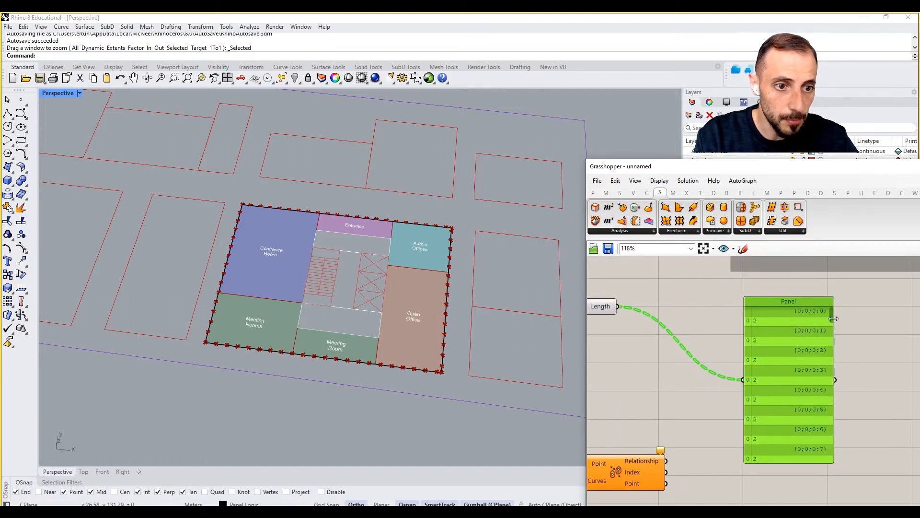
pyautogui.moveTo(830, 312); pyautogui.dragTo(836, 414)
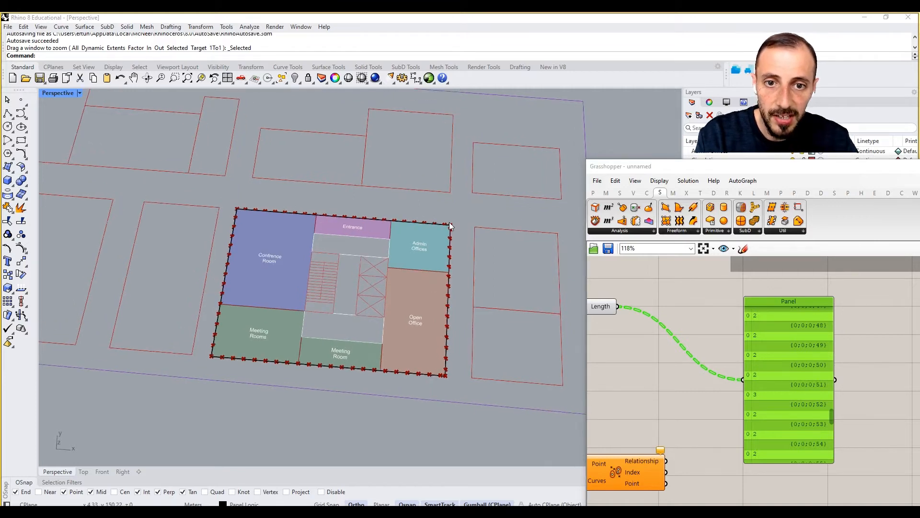
# Step: Examine the building outline's corners near Admin Offices and the conference room for segments that wrap around them
pyautogui.scroll(5, 435, 238)
pyautogui.scroll(-10, 468, 266)
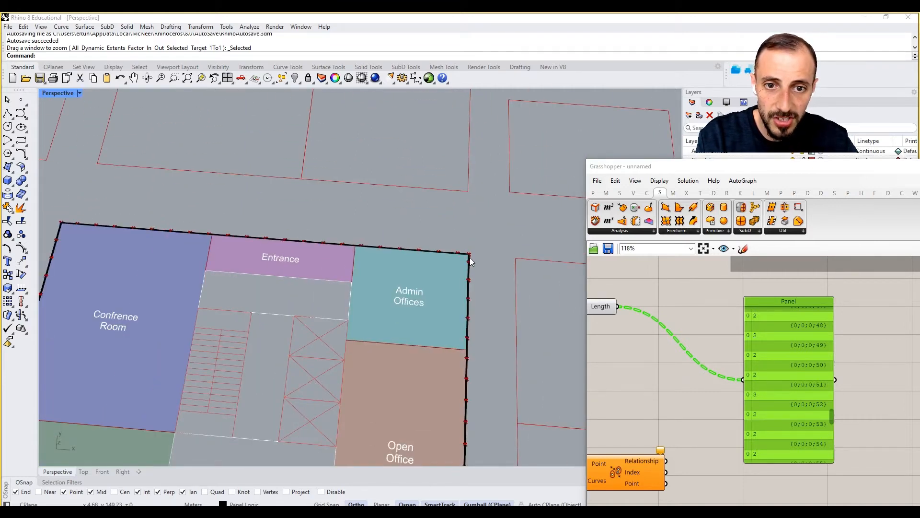
pyautogui.scroll(3, 224, 404)
pyautogui.scroll(-3, 293, 271)
pyautogui.scroll(5, 303, 192)
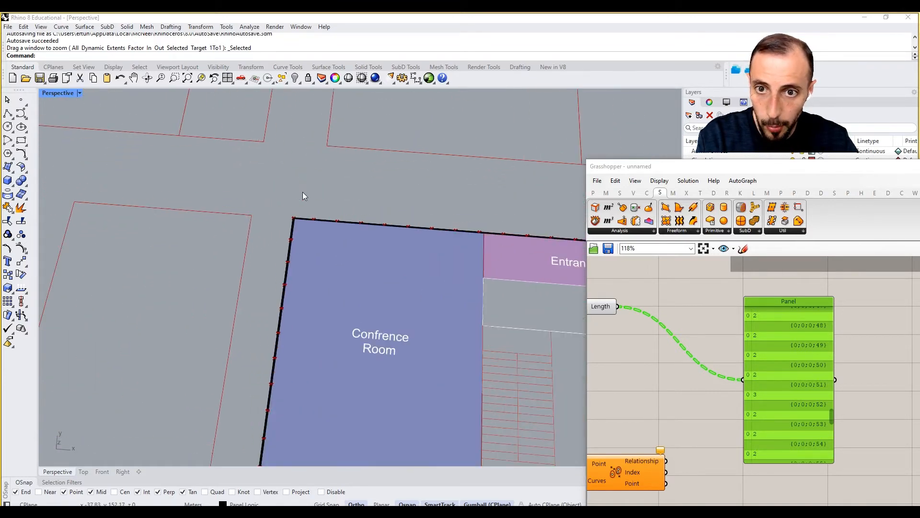
pyautogui.scroll(-3, 300, 211)
pyautogui.scroll(-4, 724, 374)
pyautogui.scroll(4, 688, 367)
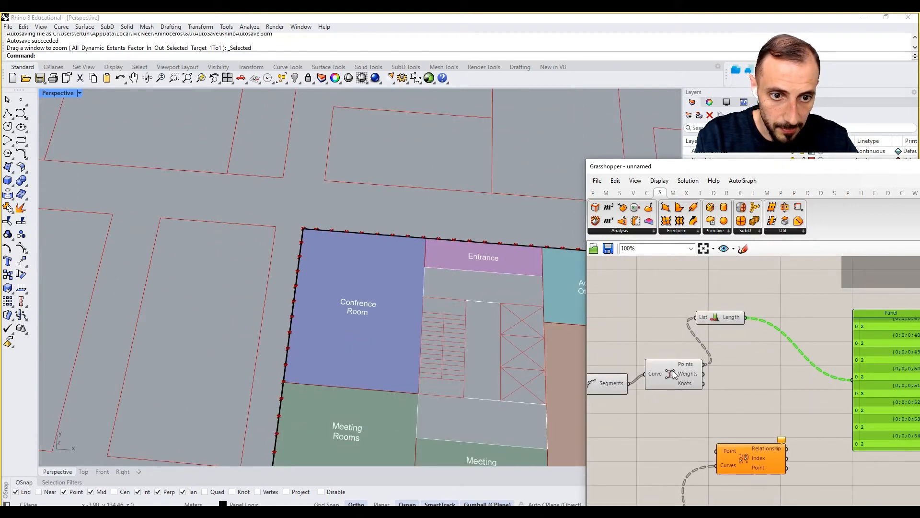
# Step: Turn off the preview of the Control Points component and inspect the outline corner at Admin Offices
pyautogui.rightClick(669, 374)
pyautogui.click(687, 395)
pyautogui.keyDown('shift'); pyautogui.moveTo(466, 288); pyautogui.dragTo(310, 281, button='right'); pyautogui.keyUp('shift')
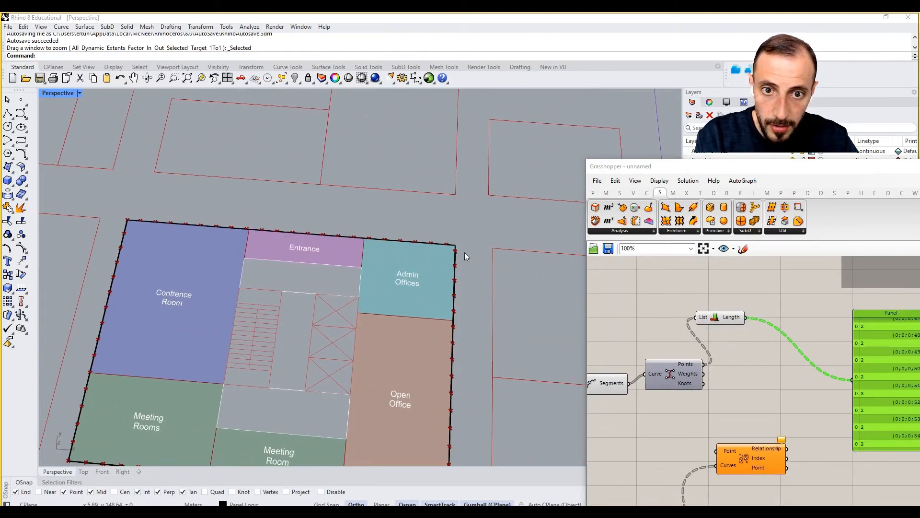
pyautogui.scroll(4, 446, 242)
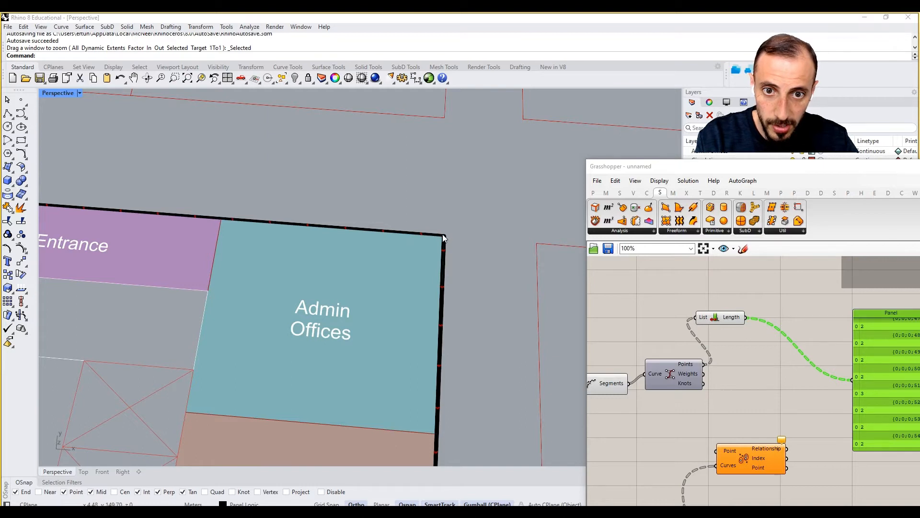
# Step: Move the Relationship/Index/Point component lower on the canvas to free space below Control Points
pyautogui.moveTo(753, 372); pyautogui.dragTo(738, 368, button='right')
pyautogui.click(747, 373)
pyautogui.moveTo(743, 450); pyautogui.dragTo(750, 398, button='right')
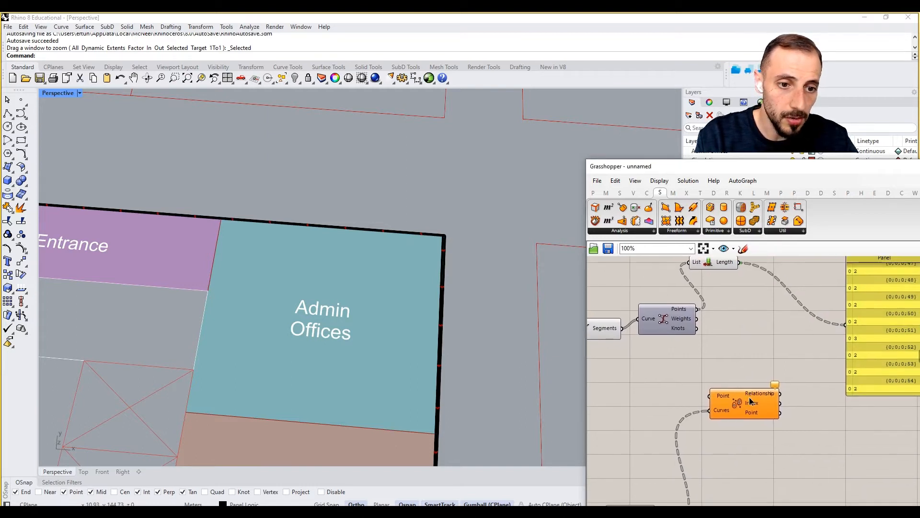
pyautogui.moveTo(750, 400); pyautogui.dragTo(761, 456)
# Step: Flatten the Length output of the List Length component
pyautogui.moveTo(710, 379); pyautogui.dragTo(750, 413, button='right')
pyautogui.doubleClick(750, 413)
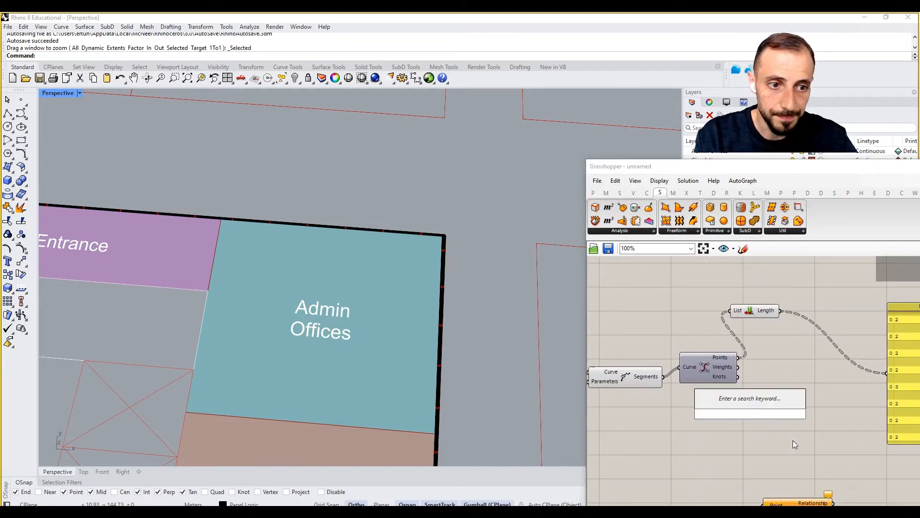
pyautogui.rightClick(729, 357)
pyautogui.rightClick(767, 309)
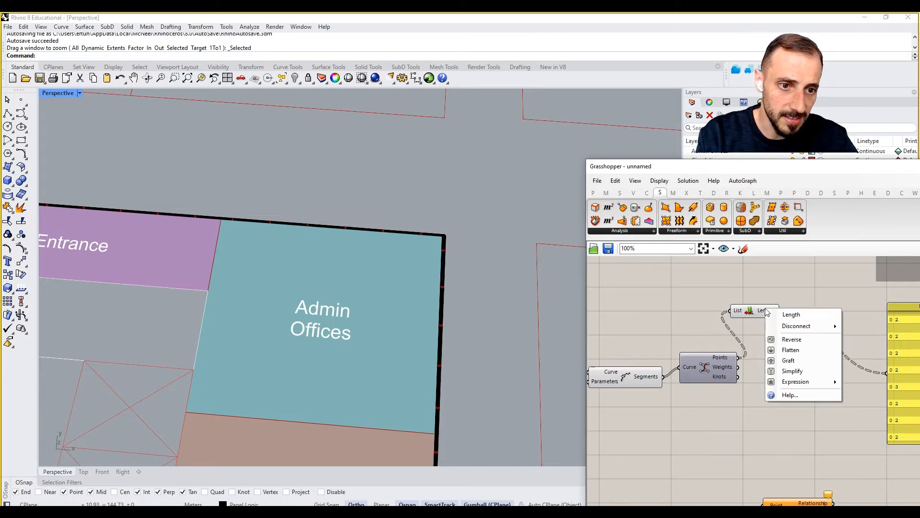
pyautogui.click(786, 350)
# Step: Add a Dispatch component, connect Segments to its List input and place it below and beyond Control Points
pyautogui.doubleClick(783, 405)
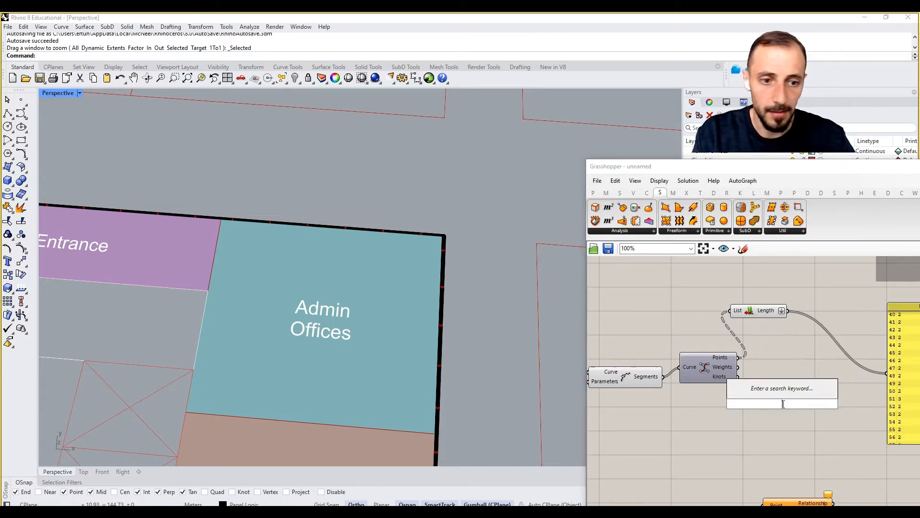
pyautogui.write('dispatch')
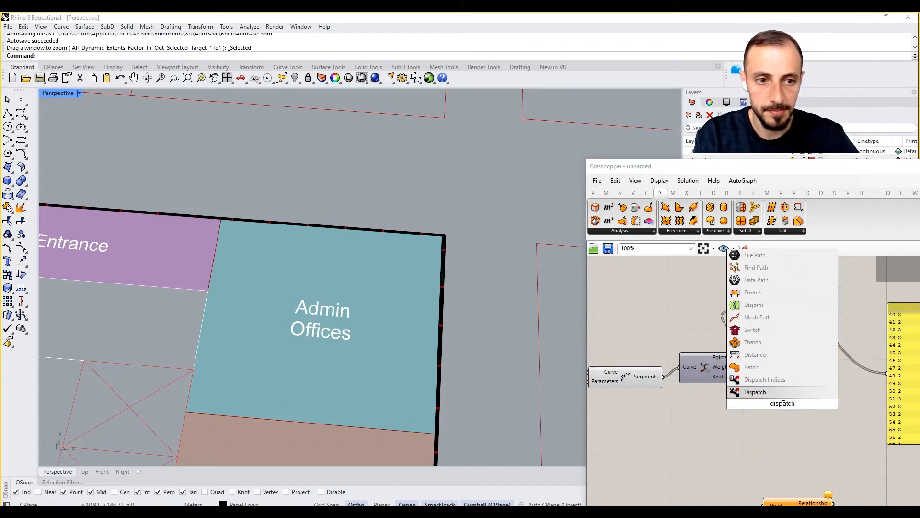
pyautogui.press('Return')
pyautogui.moveTo(663, 377); pyautogui.dragTo(745, 399)
pyautogui.moveTo(739, 401); pyautogui.dragTo(671, 397, button='right')
pyautogui.moveTo(716, 397); pyautogui.dragTo(758, 411)
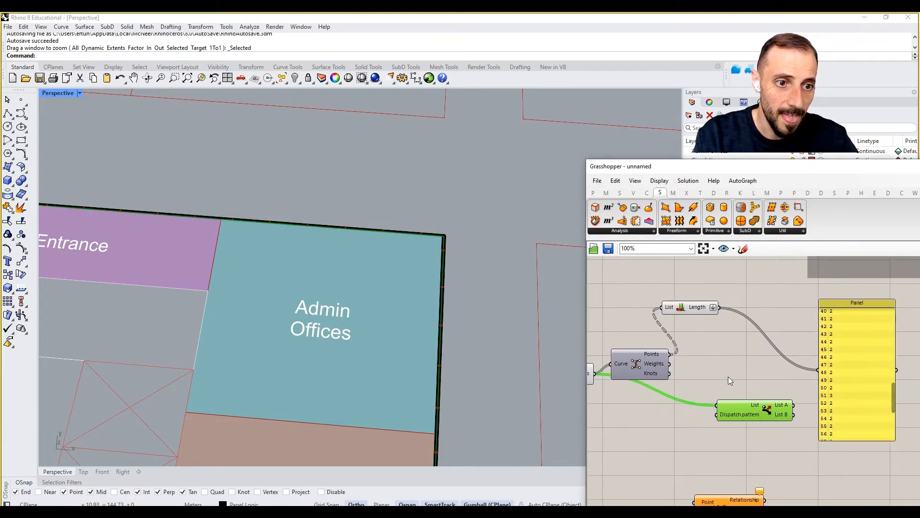
# Step: Add a Curve parameter and route the Segments through it into the List input of Dispatch
pyautogui.doubleClick(728, 376)
pyautogui.doubleClick(664, 414)
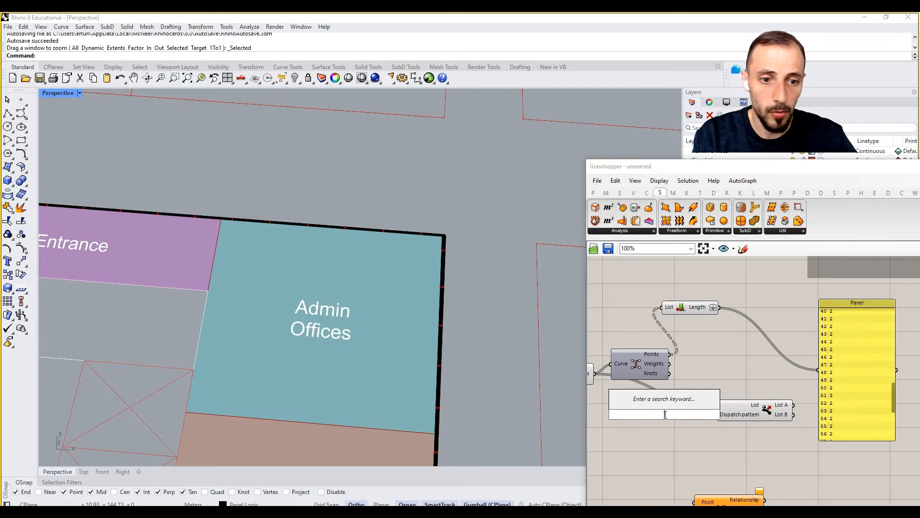
pyautogui.write('curve')
pyautogui.press('Return')
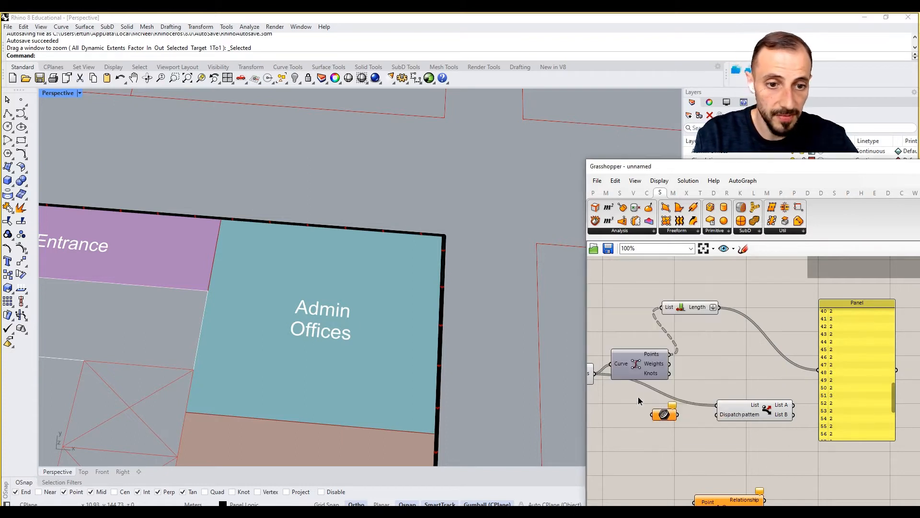
pyautogui.moveTo(595, 374); pyautogui.dragTo(717, 406)
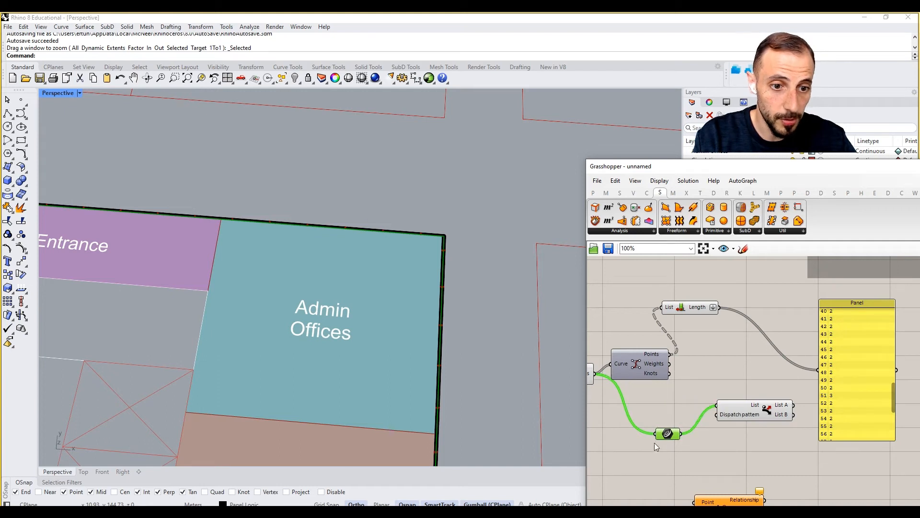
# Step: Rearrange the layout with the Curve parameter and Dispatch above the Control Points and List Length components
pyautogui.moveTo(668, 434); pyautogui.dragTo(650, 334)
pyautogui.moveTo(731, 405)
pyautogui.mouseDown()
pyautogui.moveTo(732, 294)
pyautogui.moveTo(717, 405)
pyautogui.mouseUp()
pyautogui.moveTo(643, 374); pyautogui.dragTo(638, 422)
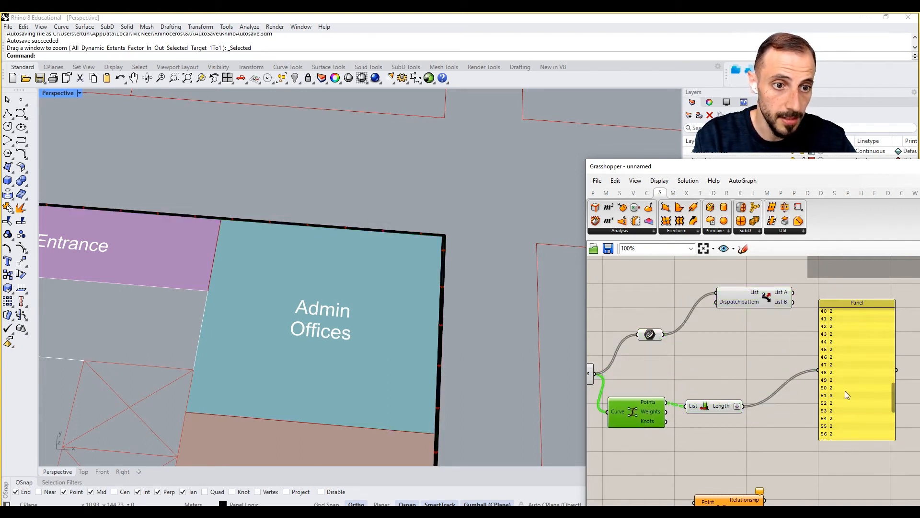
# Step: Add an Equality component beside List Length and connect the Length output to its First Number input
pyautogui.moveTo(845, 391); pyautogui.dragTo(848, 408)
pyautogui.doubleClick(740, 365)
pyautogui.write('equa')
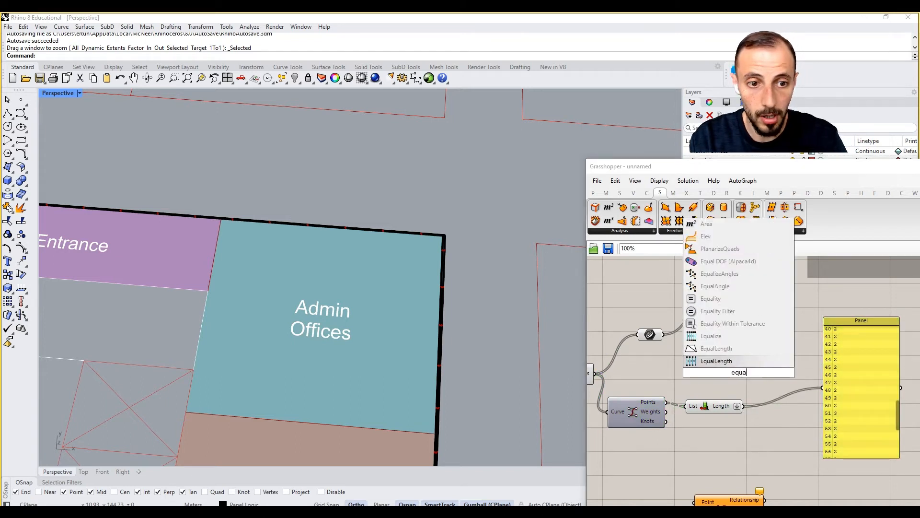
pyautogui.click(728, 300)
pyautogui.moveTo(710, 384); pyautogui.dragTo(773, 415)
pyautogui.doubleClick(744, 438)
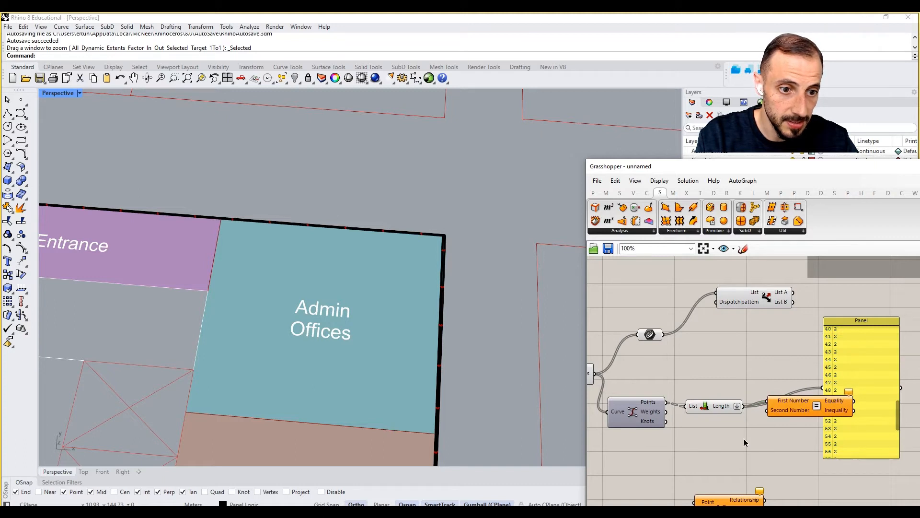
pyautogui.write('2.0')
pyautogui.press('Return')
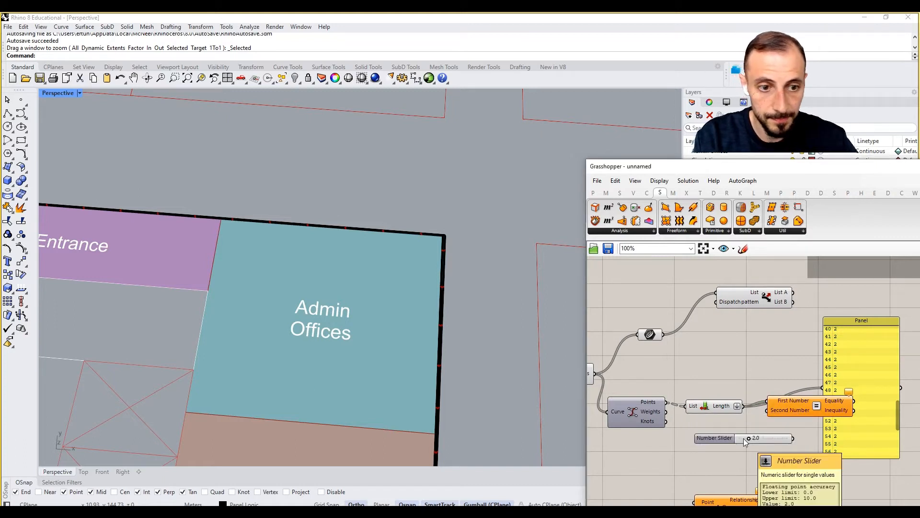
# Step: Add an integer number slider set to 2, connect it to Equality's Second Number, and feed Length into First Number
pyautogui.doubleClick(763, 439)
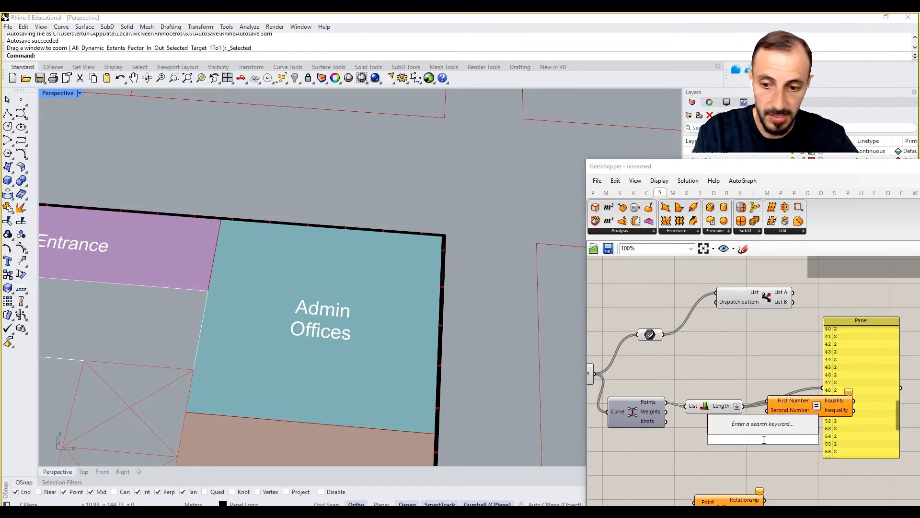
pyautogui.press('Return')
pyautogui.moveTo(818, 409); pyautogui.dragTo(882, 432)
pyautogui.moveTo(794, 442); pyautogui.dragTo(739, 448)
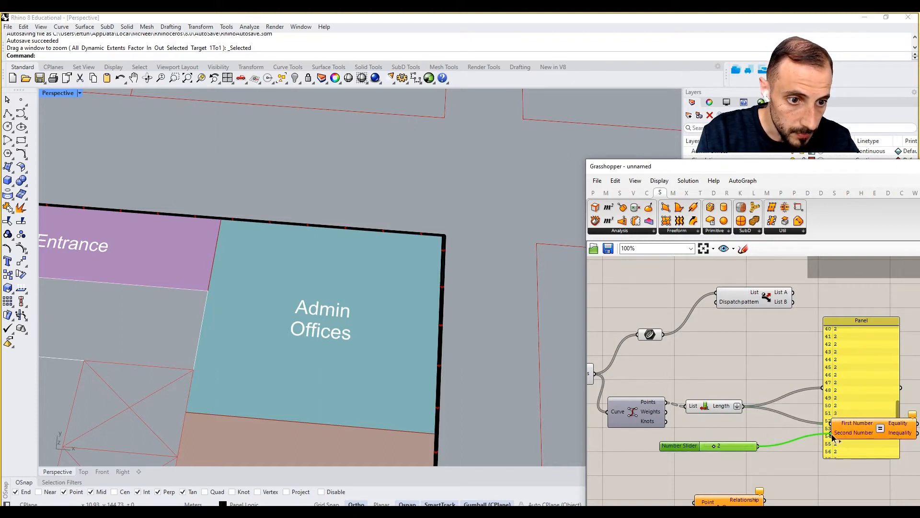
pyautogui.moveTo(848, 431); pyautogui.dragTo(775, 436)
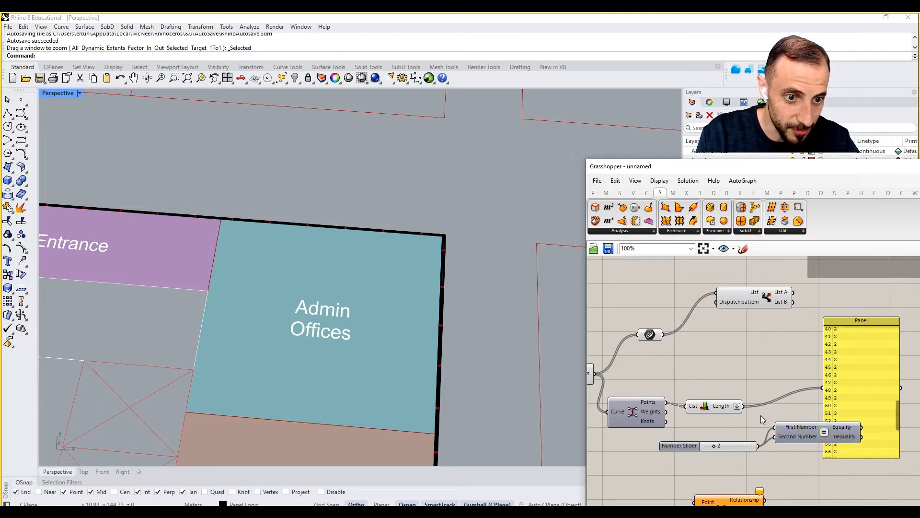
pyautogui.moveTo(742, 406); pyautogui.dragTo(777, 427)
# Step: Duplicate the Panel beside the original and connect the Equality output to the copy to inspect the True/False values
pyautogui.moveTo(789, 444); pyautogui.dragTo(739, 431, button='right')
pyautogui.moveTo(831, 434); pyautogui.dragTo(761, 433, button='right')
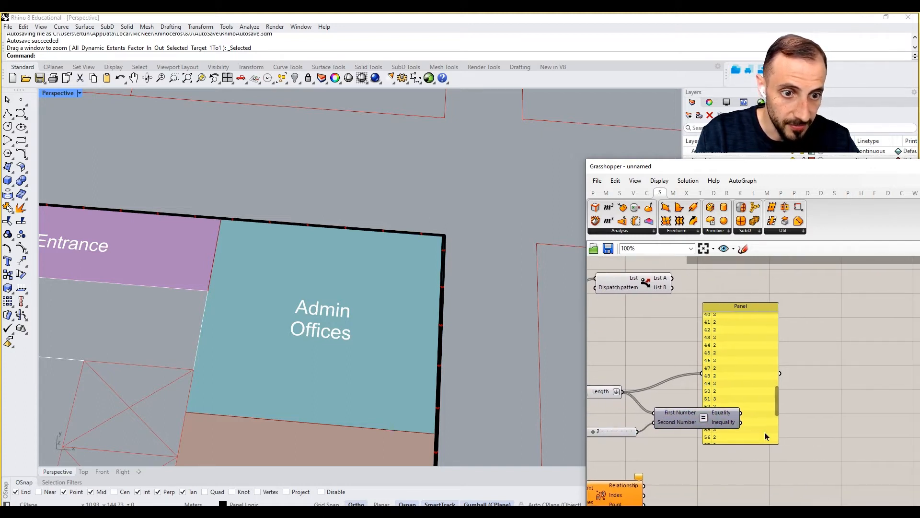
pyautogui.moveTo(763, 433); pyautogui.dragTo(816, 432)
pyautogui.moveTo(793, 433); pyautogui.dragTo(775, 434, button='right')
pyautogui.keyDown('alt'); pyautogui.moveTo(775, 434); pyautogui.dragTo(874, 434); pyautogui.keyUp('alt')
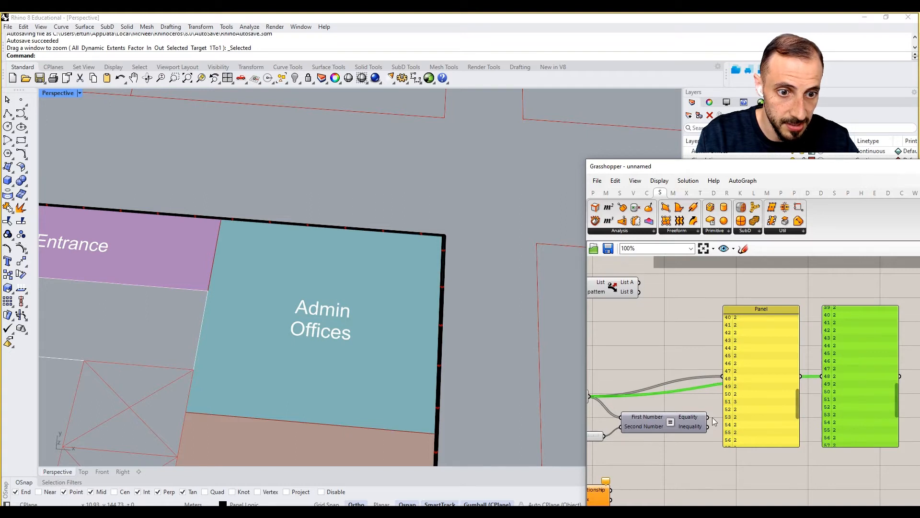
pyautogui.moveTo(709, 418); pyautogui.dragTo(821, 376)
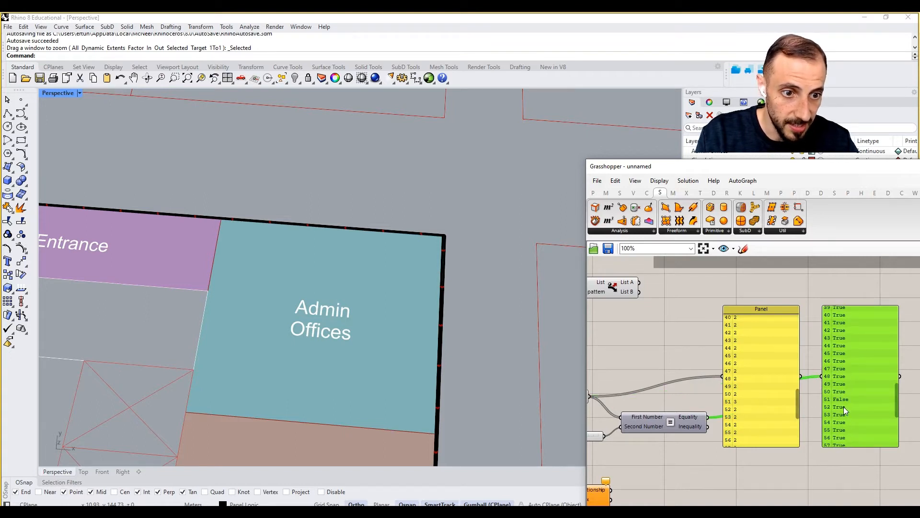
# Step: Connect the Equality output to the Dispatch pattern input of Dispatch and delete both panels
pyautogui.moveTo(667, 423); pyautogui.dragTo(767, 430, button='right')
pyautogui.moveTo(807, 425); pyautogui.dragTo(663, 299)
pyautogui.scroll(-3, 669, 303)
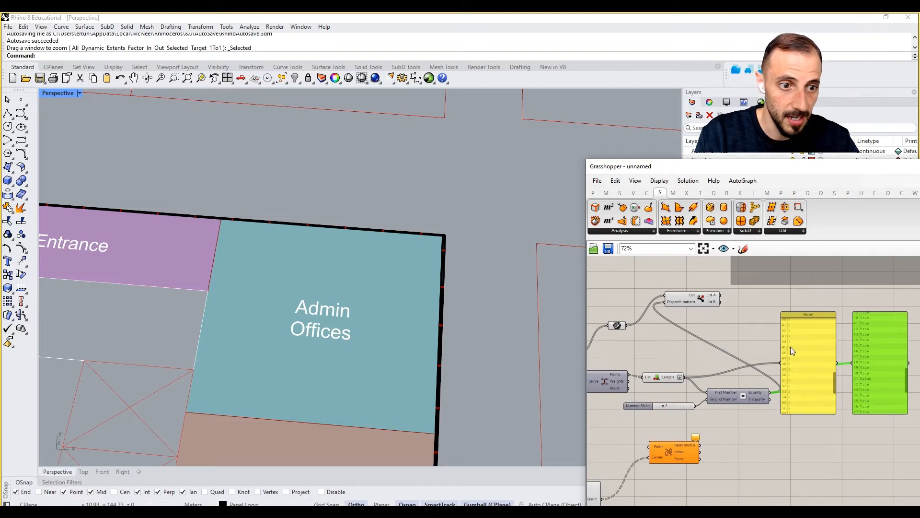
pyautogui.click(816, 343)
pyautogui.press('Delete')
pyautogui.click(885, 358)
pyautogui.press('Delete')
# Step: Move Dispatch beyond the Equality component and add a Curve parameter fed by its List A output
pyautogui.moveTo(715, 395); pyautogui.dragTo(754, 394, button='right')
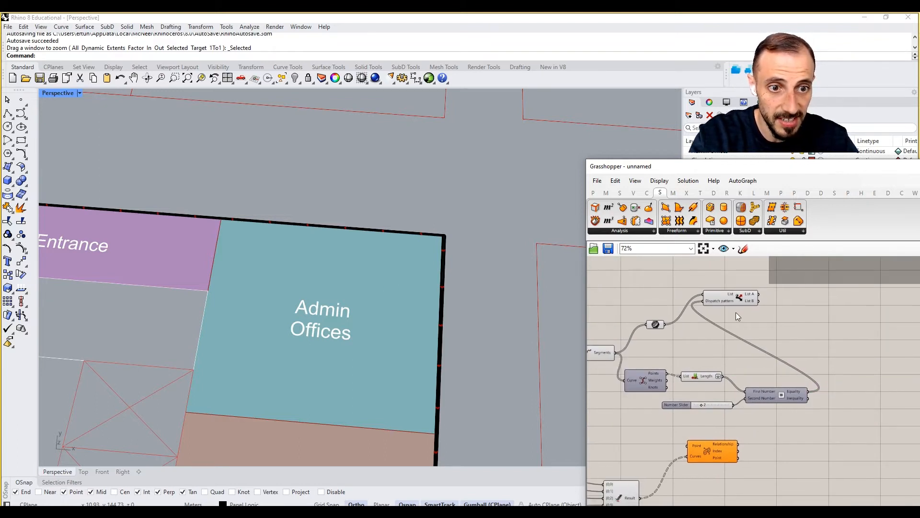
pyautogui.moveTo(738, 299); pyautogui.dragTo(850, 346)
pyautogui.doubleClick(857, 402)
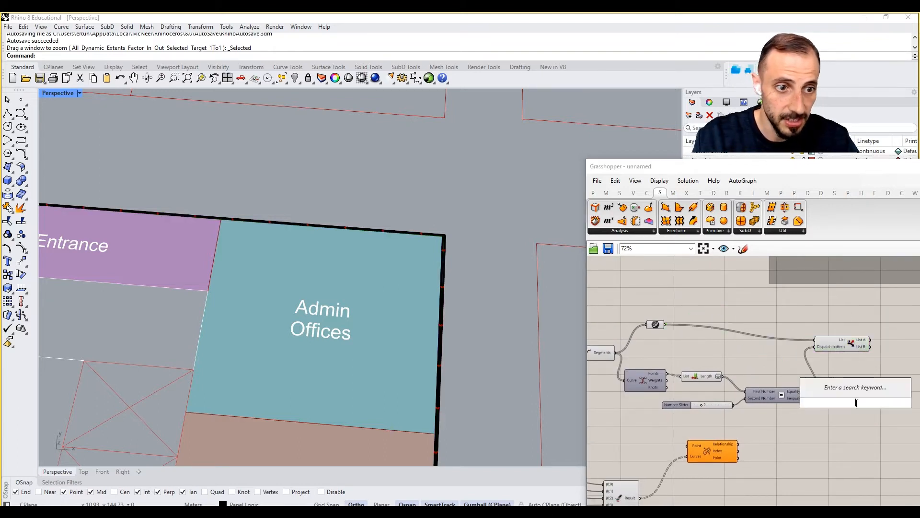
pyautogui.write('curve')
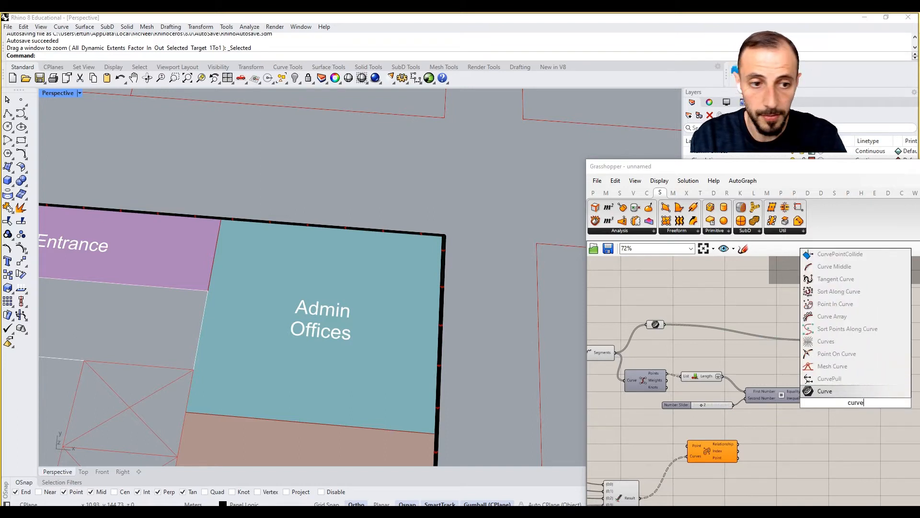
pyautogui.press('Return')
pyautogui.moveTo(857, 403); pyautogui.dragTo(897, 364)
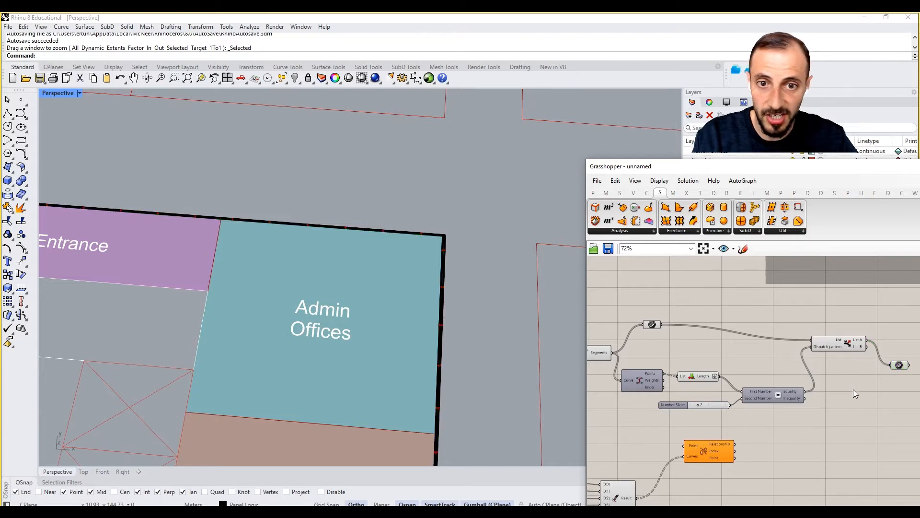
# Step: Examine the dispatched segments along the building outline in the Rhino viewport, particularly at the corners
pyautogui.scroll(-5, 853, 389)
pyautogui.scroll(-8, 383, 329)
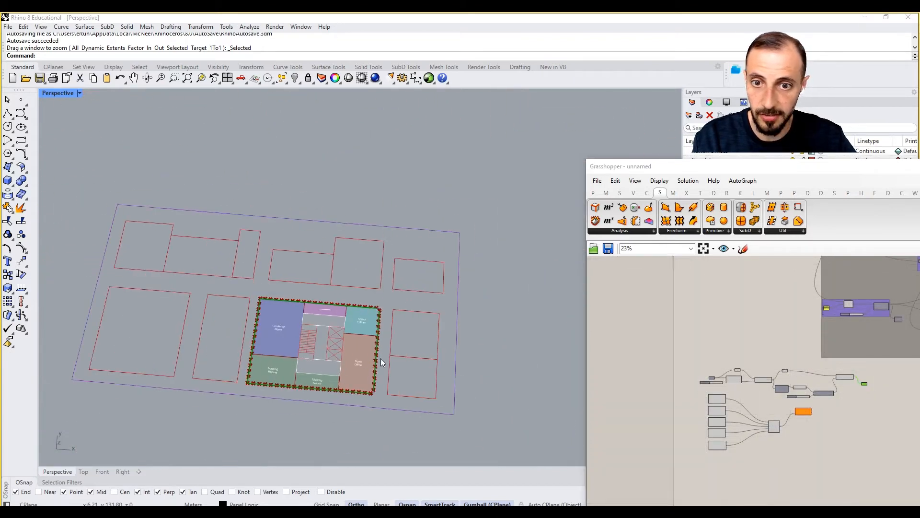
pyautogui.scroll(8, 255, 323)
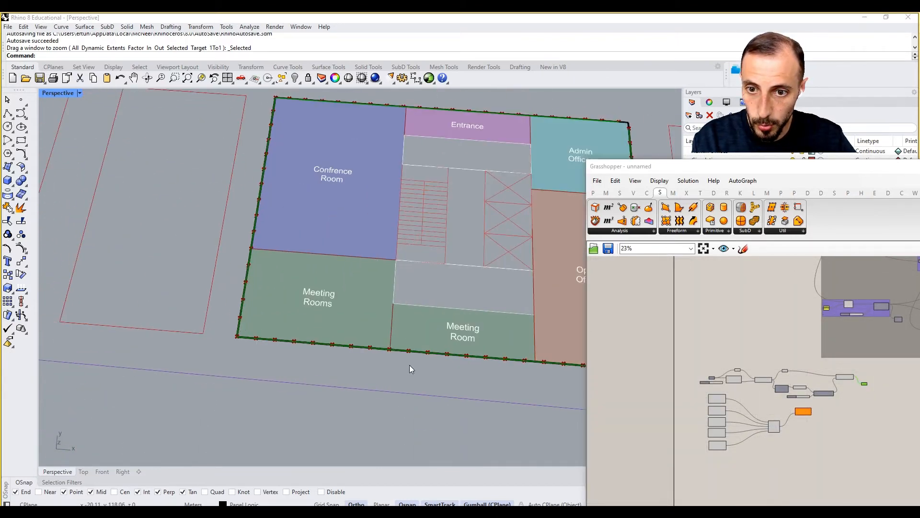
pyautogui.scroll(-7, 410, 366)
pyautogui.scroll(8, 455, 362)
pyautogui.scroll(-7, 459, 345)
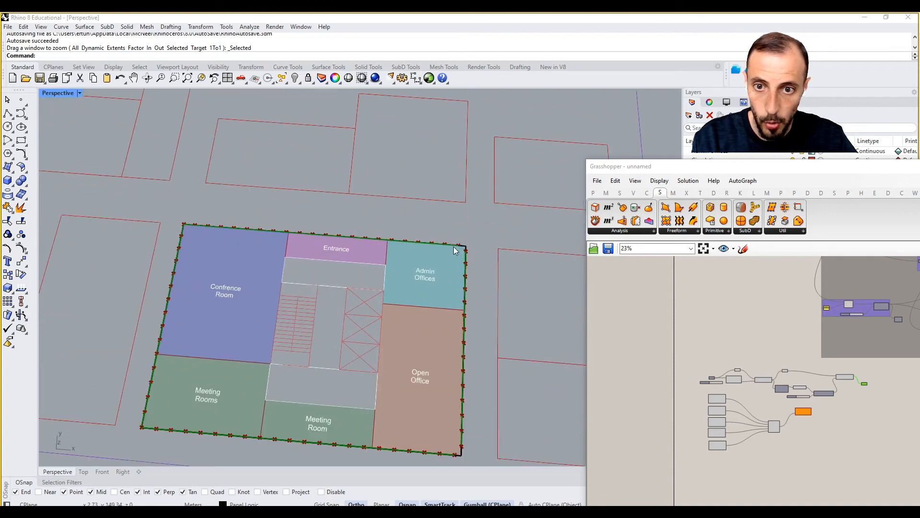
pyautogui.scroll(5, 460, 339)
pyautogui.scroll(2, 711, 345)
# Step: Add a number slider set to 2.5, connect it to the Length input of Divide Length, and check the outline's corners
pyautogui.scroll(6, 737, 399)
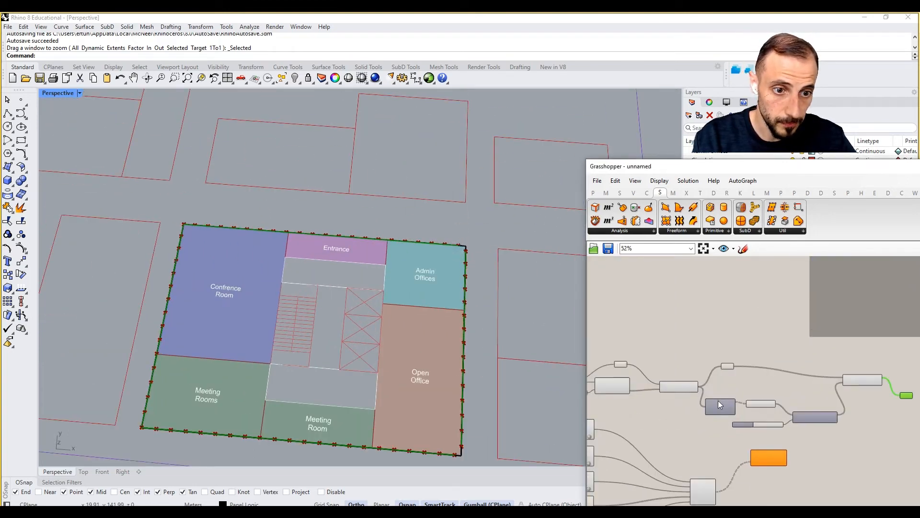
pyautogui.scroll(2, 712, 421)
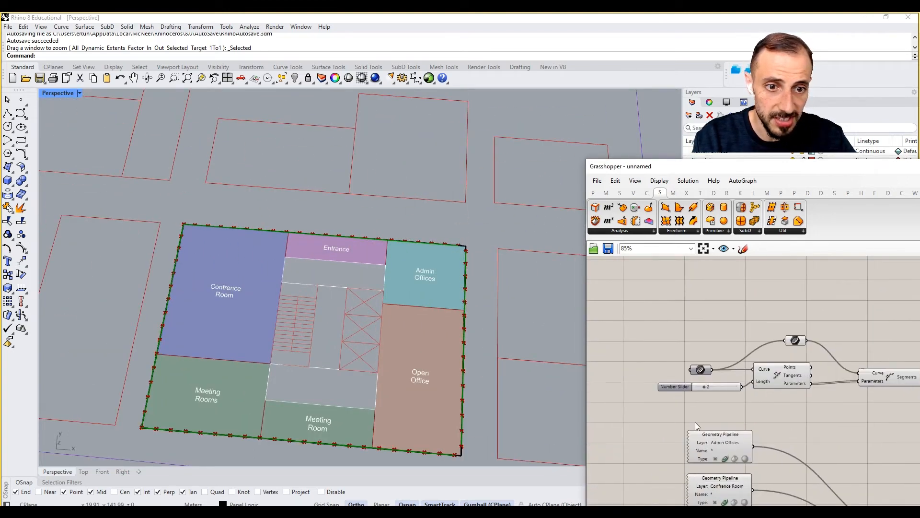
pyautogui.doubleClick(708, 411)
pyautogui.write('2.5')
pyautogui.press('Return')
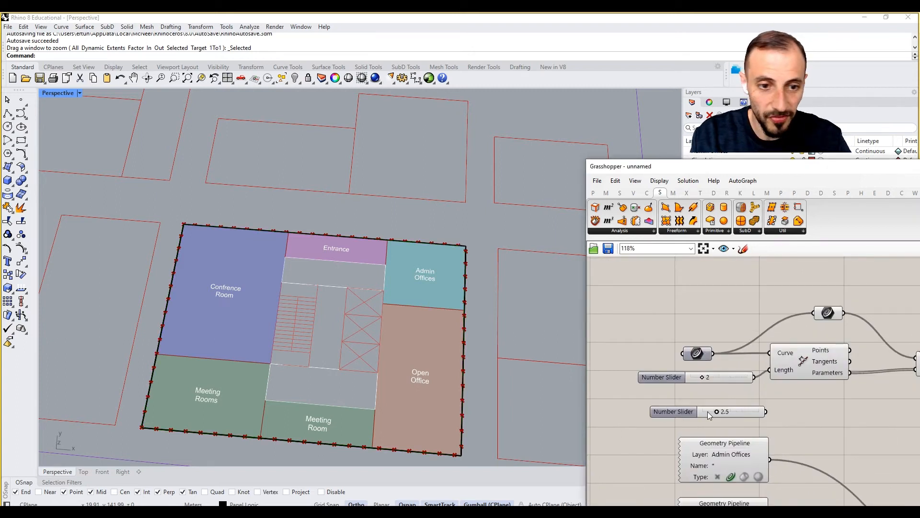
pyautogui.moveTo(766, 412); pyautogui.dragTo(770, 370)
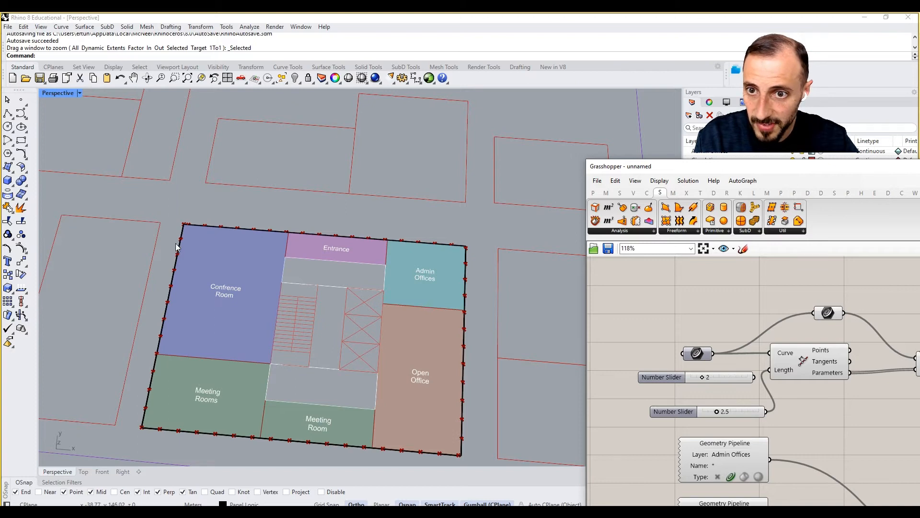
pyautogui.scroll(5, 185, 233)
pyautogui.scroll(-6, 184, 233)
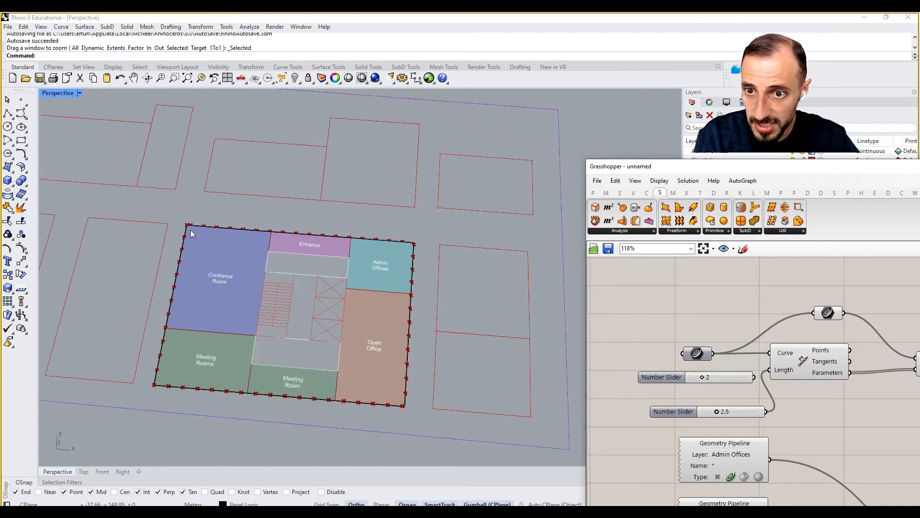
# Step: Delete the old integer slider, put the decimal slider in its place below the outline curve, and set it to 2.0
pyautogui.click(724, 379)
pyautogui.press('Delete')
pyautogui.moveTo(746, 410); pyautogui.dragTo(727, 382)
pyautogui.moveTo(751, 390); pyautogui.dragTo(722, 392, button='right')
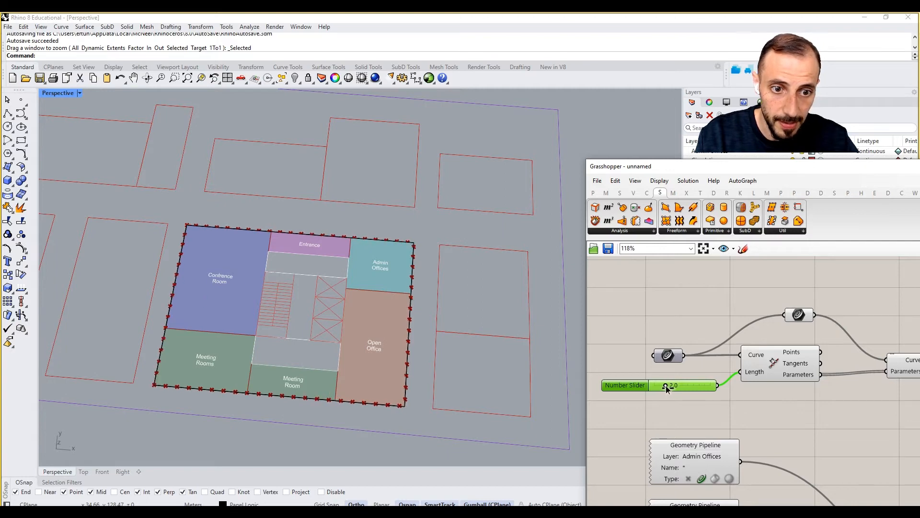
# Step: Shift the Geometry Pipelines, Merge and point-in-curves components together so they sit beneath the segment components
pyautogui.scroll(-5, 757, 384)
pyautogui.moveTo(778, 383); pyautogui.dragTo(643, 374, button='right')
pyautogui.scroll(4, 817, 373)
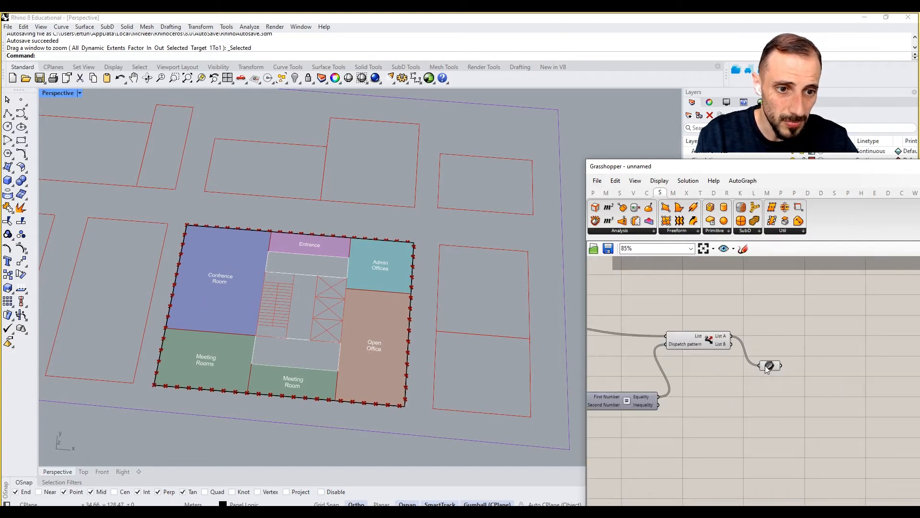
pyautogui.scroll(-4, 770, 369)
pyautogui.moveTo(685, 400); pyautogui.dragTo(773, 390, button='right')
pyautogui.moveTo(772, 391); pyautogui.dragTo(603, 474)
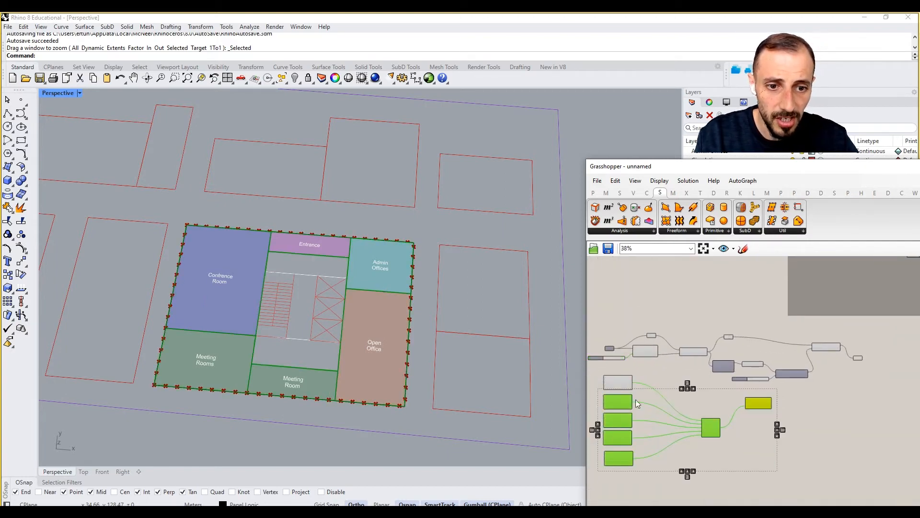
pyautogui.moveTo(720, 433); pyautogui.dragTo(802, 447)
pyautogui.click(813, 428)
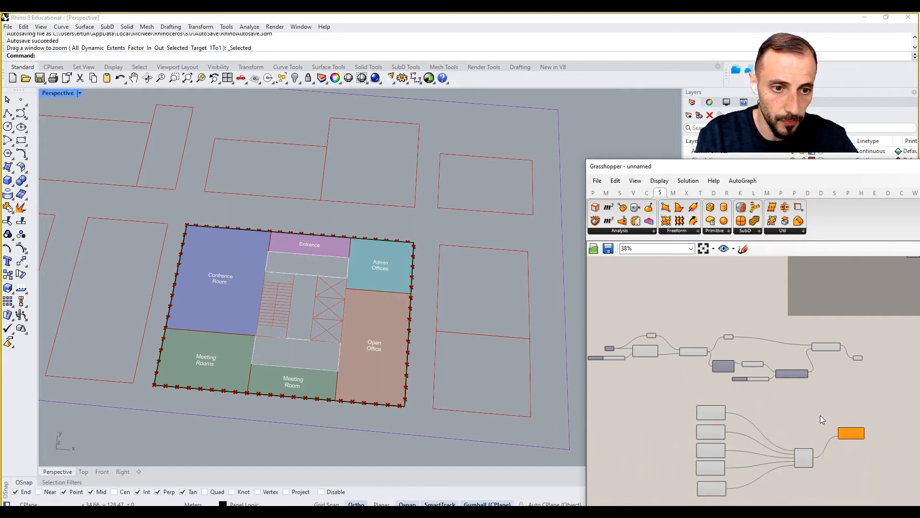
# Step: Group the five Geometry Pipelines with the Merge component and move the group away from the point-in-curves component
pyautogui.scroll(-2, 819, 414)
pyautogui.moveTo(826, 403); pyautogui.dragTo(705, 479)
pyautogui.hotkey('ctrl', 'g')
pyautogui.click(718, 472)
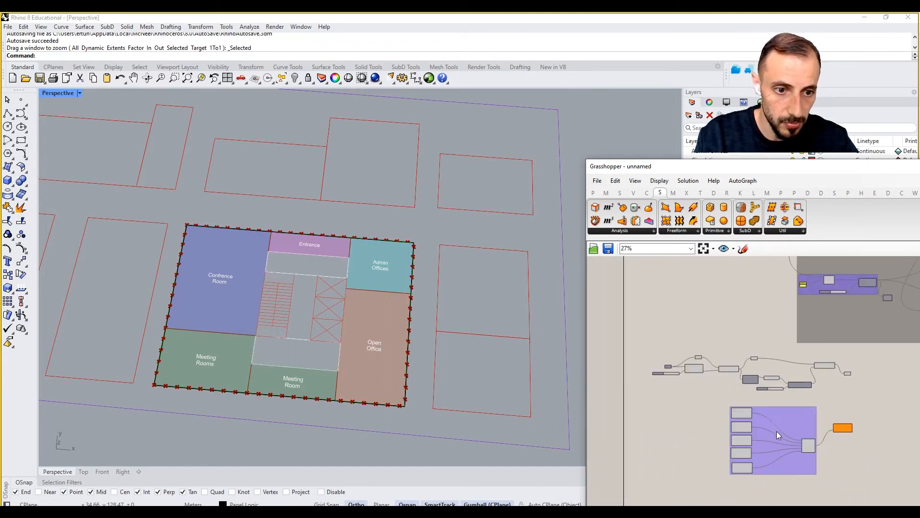
pyautogui.moveTo(788, 420); pyautogui.dragTo(739, 436)
pyautogui.click(787, 407)
# Step: Group the outline curve parameters, length slider, Divide Length and the component that outputs Segments
pyautogui.scroll(4, 628, 362)
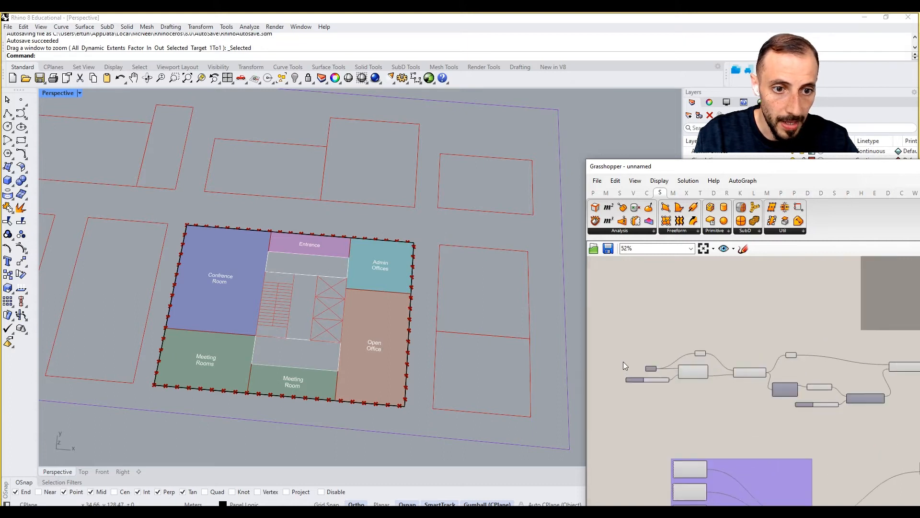
pyautogui.moveTo(664, 341); pyautogui.dragTo(845, 427)
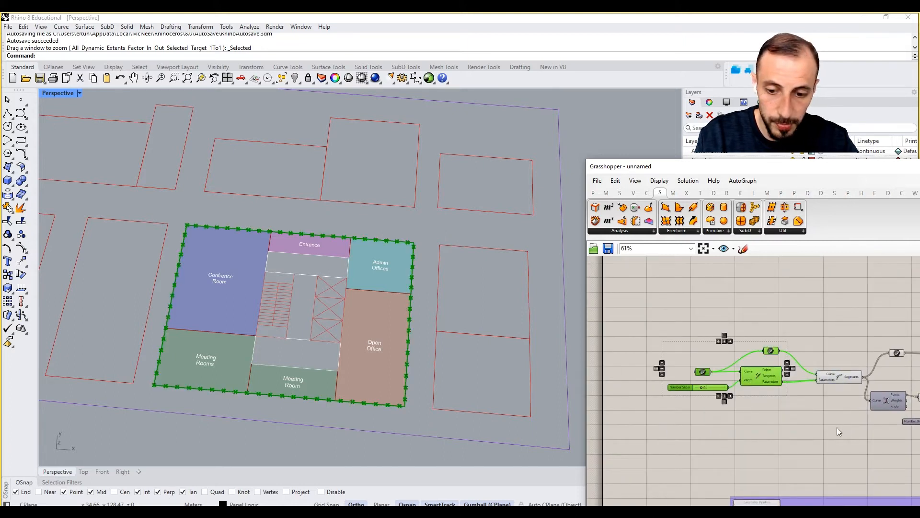
pyautogui.hotkey('ctrl', 'g')
pyautogui.moveTo(711, 404); pyautogui.dragTo(690, 412)
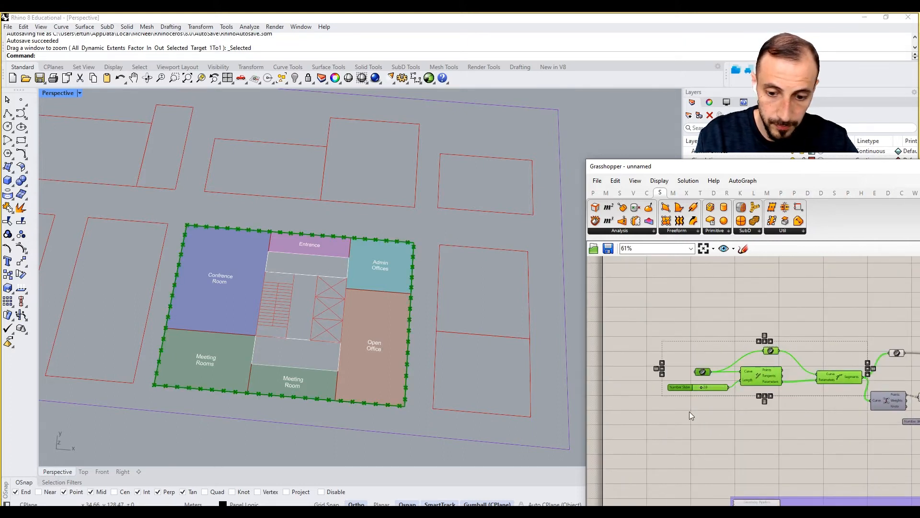
pyautogui.hotkey('ctrl', 'g')
# Step: Group the segment-filtering components, from Control Points and List Length through Equality and Dispatch to the final Curve parameter
pyautogui.moveTo(795, 419); pyautogui.dragTo(586, 398, button='right')
pyautogui.click(919, 312)
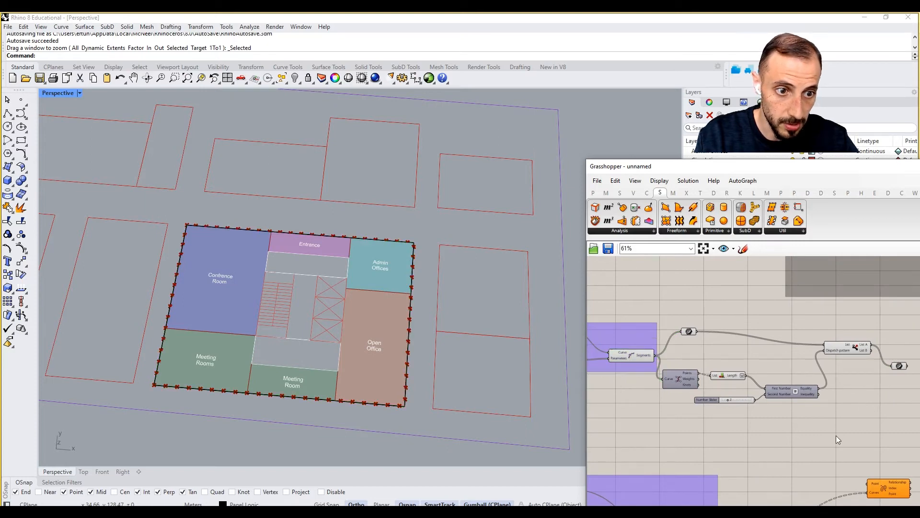
pyautogui.moveTo(914, 324); pyautogui.dragTo(683, 433)
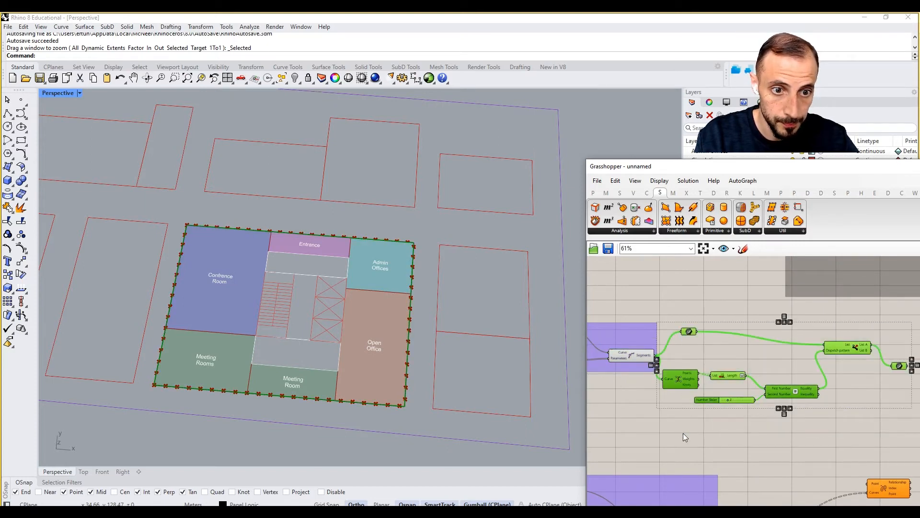
pyautogui.hotkey('ctrl', 'g')
pyautogui.click(704, 344)
pyautogui.scroll(-5, 721, 353)
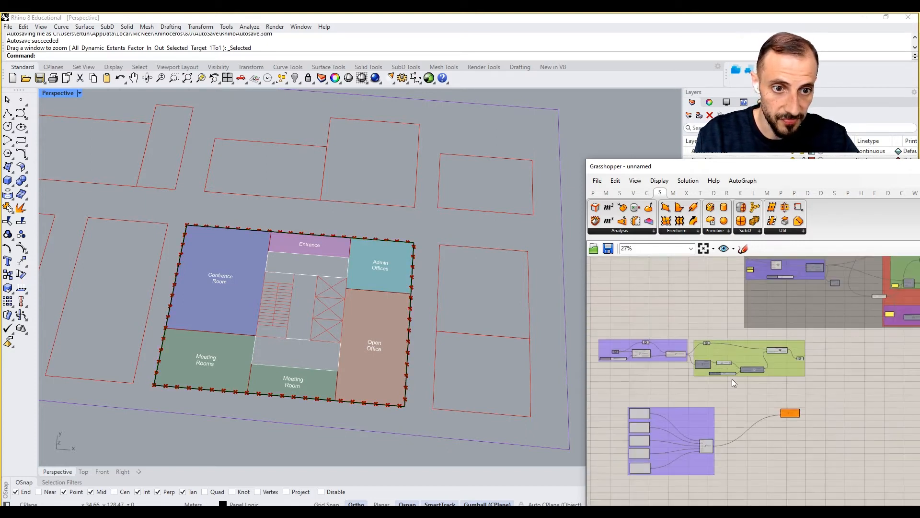
# Step: Reposition the outline-division and segment-filtering groups above the pipeline group, leaving a gap between them
pyautogui.rightClick(765, 359)
pyautogui.moveTo(675, 338); pyautogui.dragTo(660, 384)
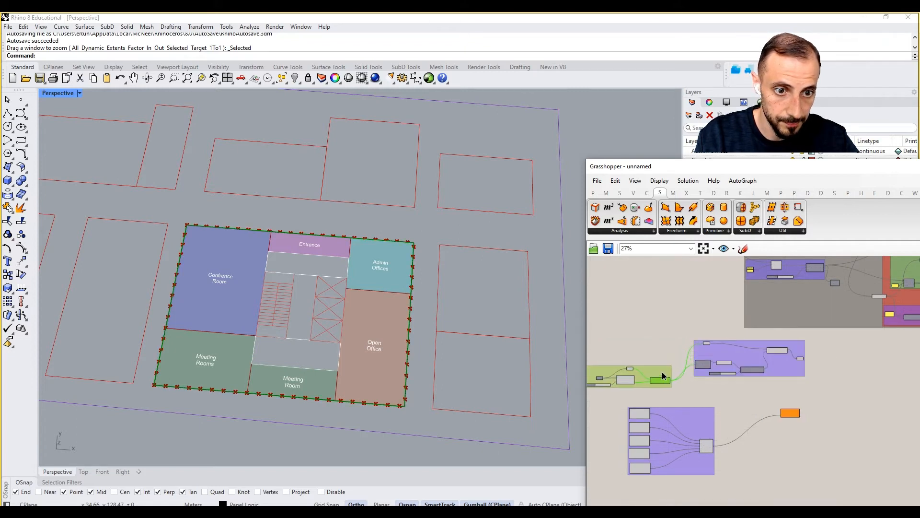
pyautogui.moveTo(709, 354); pyautogui.dragTo(727, 373)
pyautogui.moveTo(814, 381); pyautogui.dragTo(788, 381, button='right')
pyautogui.scroll(5, 787, 381)
pyautogui.click(787, 389)
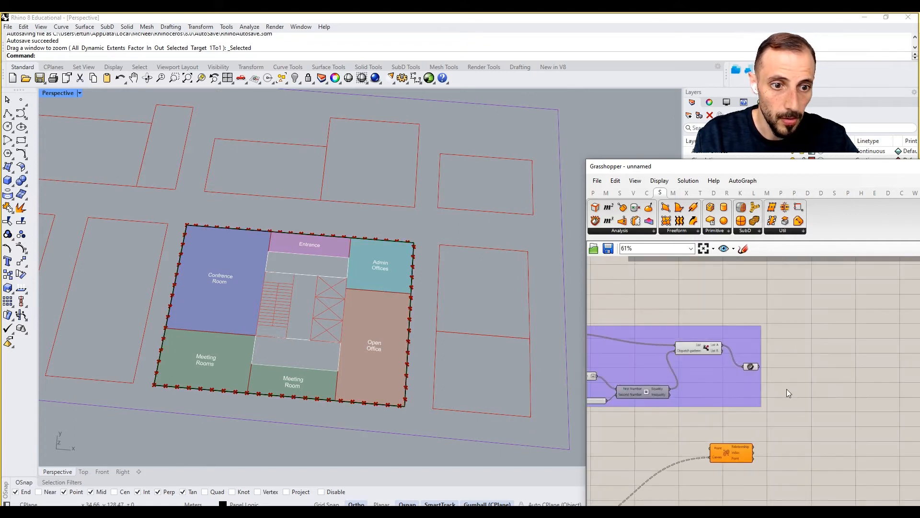
# Step: Shift the point-in-curves component aside, add a Point On Curve component above it, and feed it the filtered segment curves
pyautogui.moveTo(732, 452); pyautogui.dragTo(776, 458)
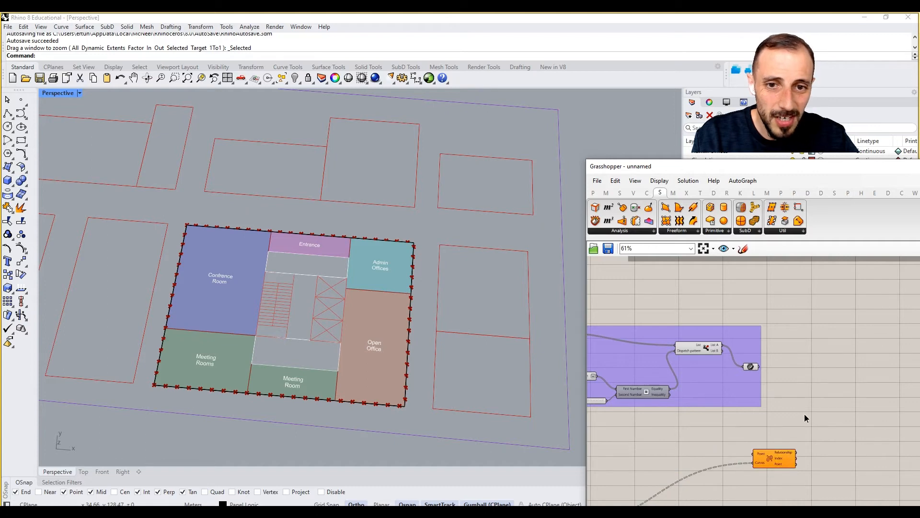
pyautogui.doubleClick(804, 413)
pyautogui.write('mid')
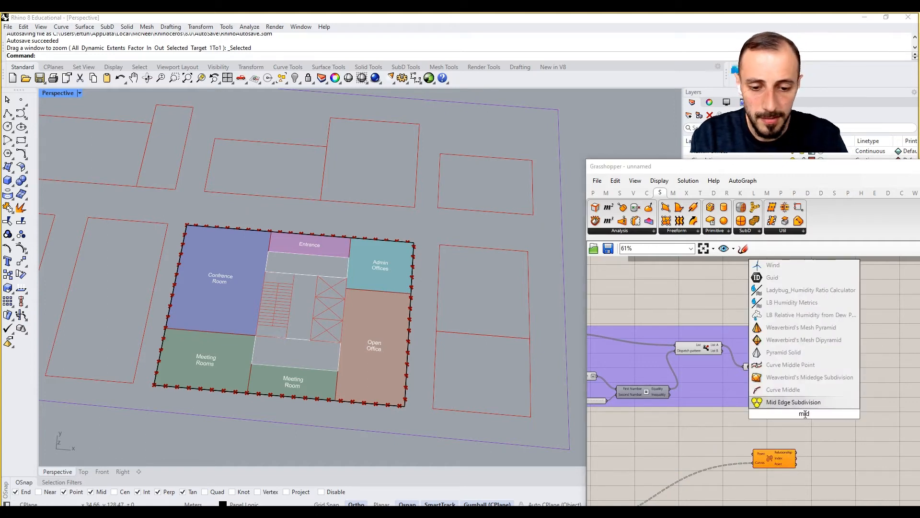
pyautogui.press('BackSpace')
pyautogui.press('BackSpace')
pyautogui.press('BackSpace')
pyautogui.write('po')
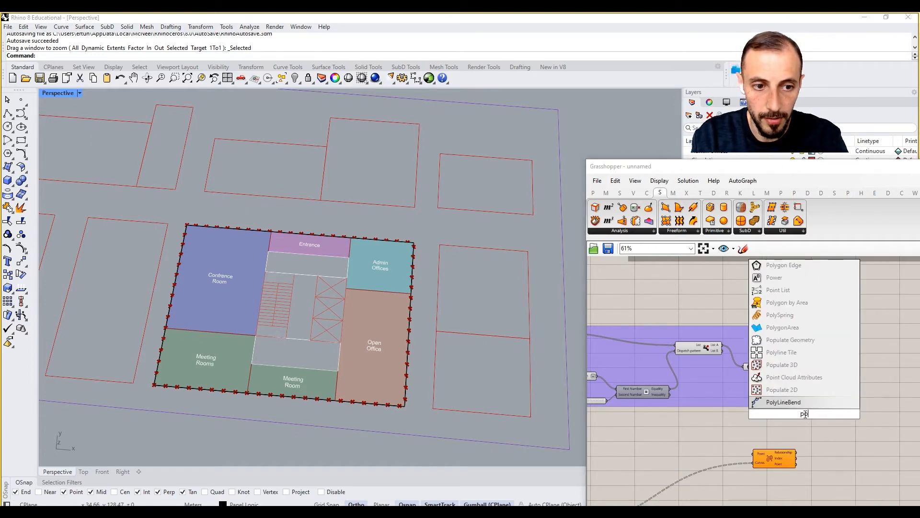
pyautogui.write('int on curve')
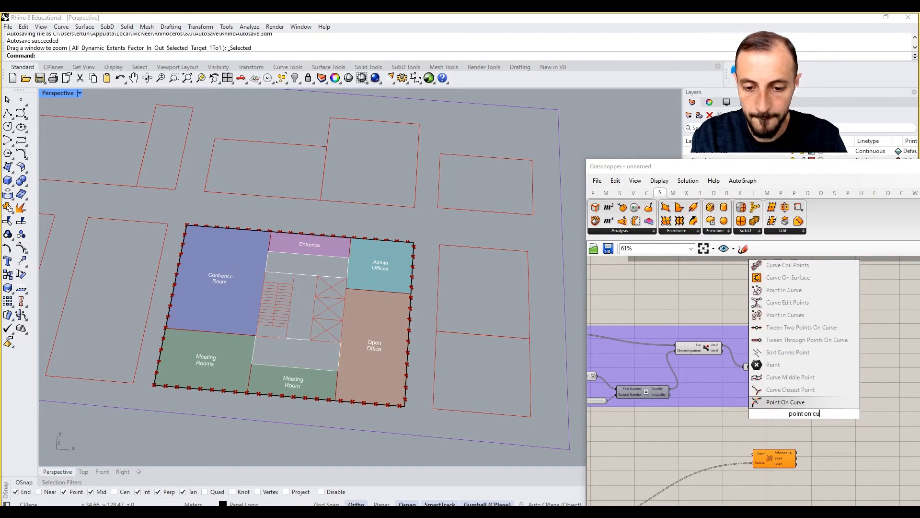
pyautogui.click(786, 401)
pyautogui.scroll(2, 770, 372)
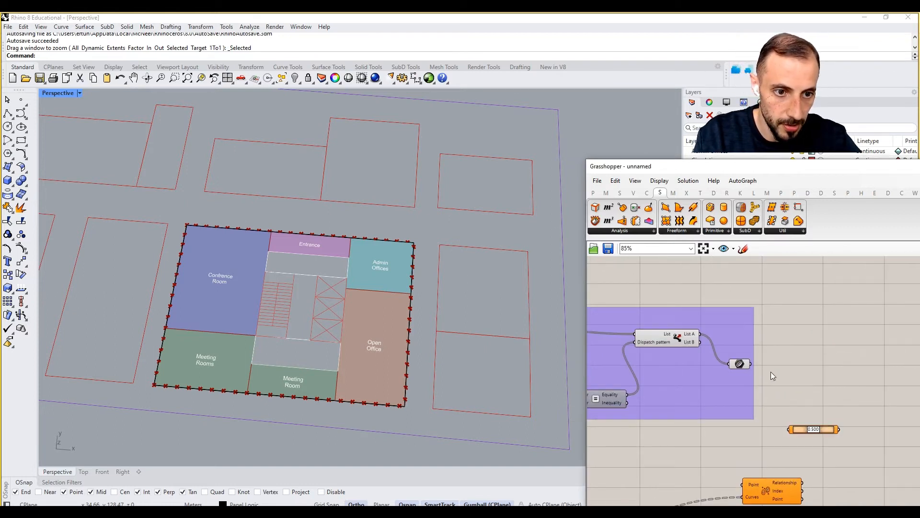
pyautogui.moveTo(752, 365); pyautogui.dragTo(791, 429)
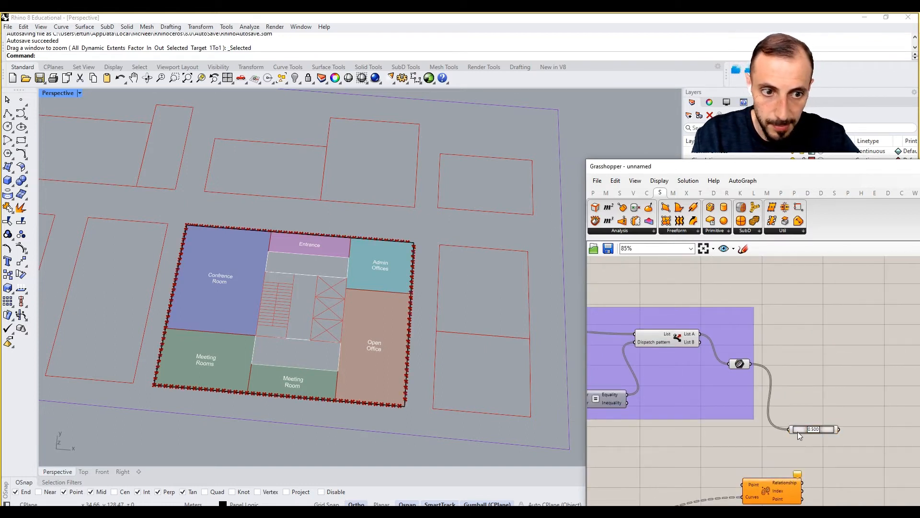
# Step: Turn off the preview of the Dispatch component and the final Curve parameter in the segment-filtering group
pyautogui.moveTo(777, 366); pyautogui.dragTo(791, 334, button='right')
pyautogui.moveTo(776, 281); pyautogui.dragTo(705, 338)
pyautogui.middleClick(817, 306)
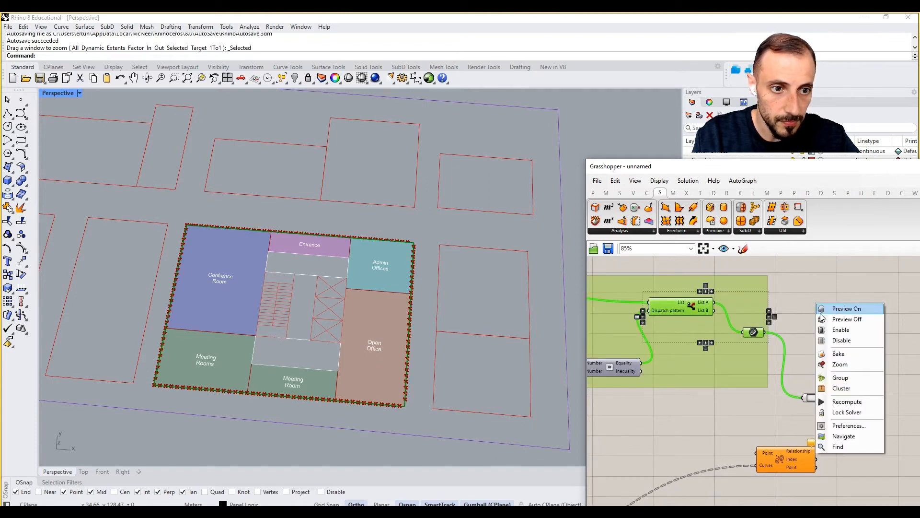
pyautogui.click(833, 318)
pyautogui.click(824, 364)
# Step: Wire the Point On Curve output into the Point input of the point-in-curves component and turn off the Point On Curve preview
pyautogui.moveTo(850, 396); pyautogui.dragTo(836, 368, button='right')
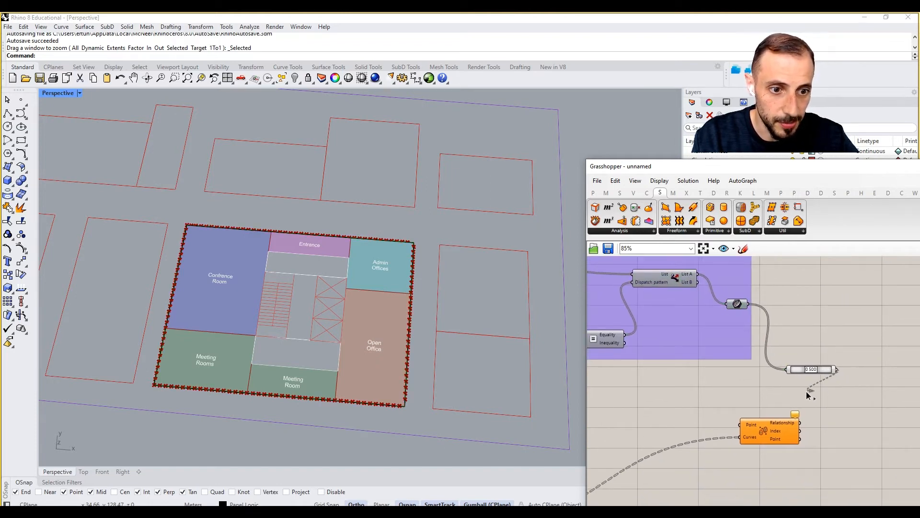
pyautogui.moveTo(807, 391); pyautogui.dragTo(742, 424)
pyautogui.moveTo(767, 435); pyautogui.dragTo(689, 411, button='right')
pyautogui.moveTo(695, 413); pyautogui.dragTo(787, 421)
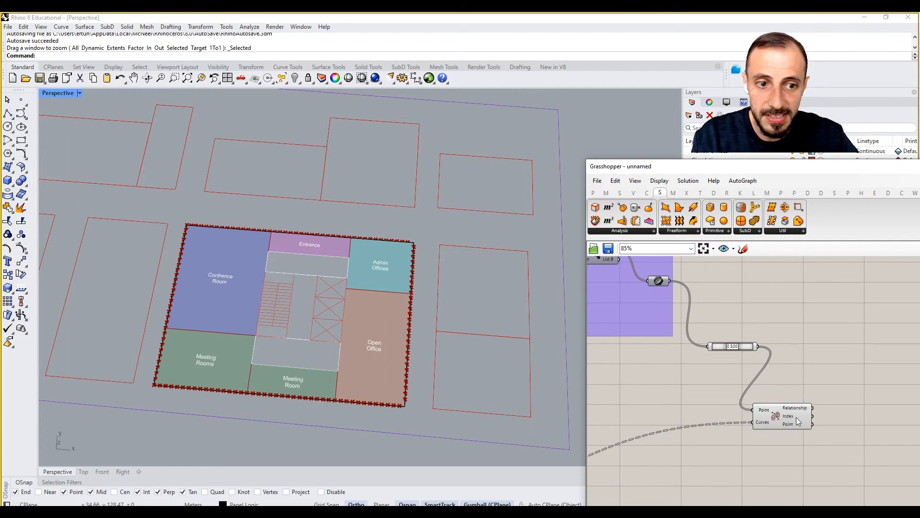
pyautogui.moveTo(763, 315); pyautogui.dragTo(707, 366)
pyautogui.middleClick(738, 284)
pyautogui.click(747, 304)
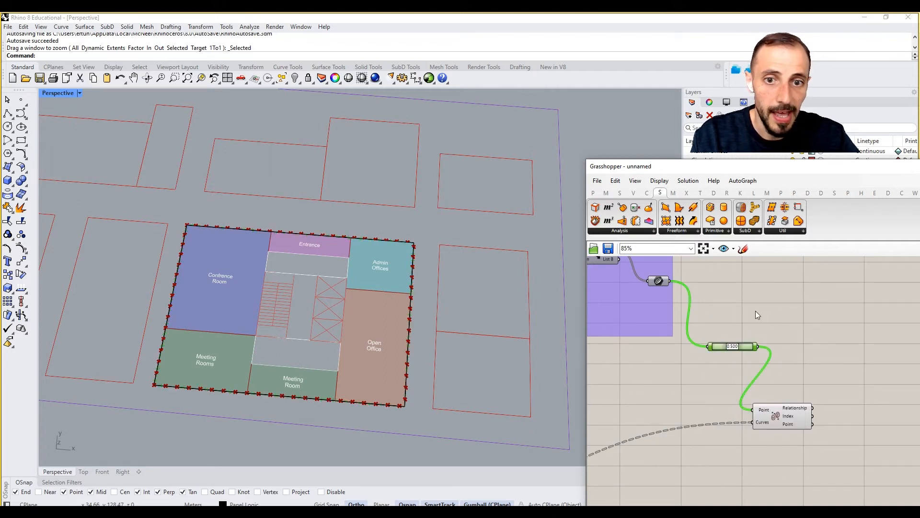
# Step: Add a Dispatch component after the point-in-curves component and feed the Relationship output into its Dispatch pattern
pyautogui.moveTo(833, 398); pyautogui.dragTo(789, 386, button='right')
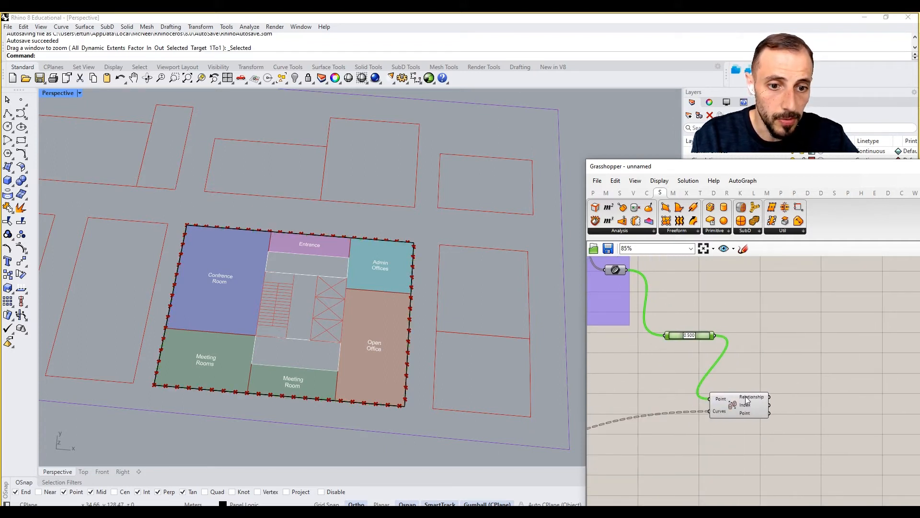
pyautogui.moveTo(749, 400)
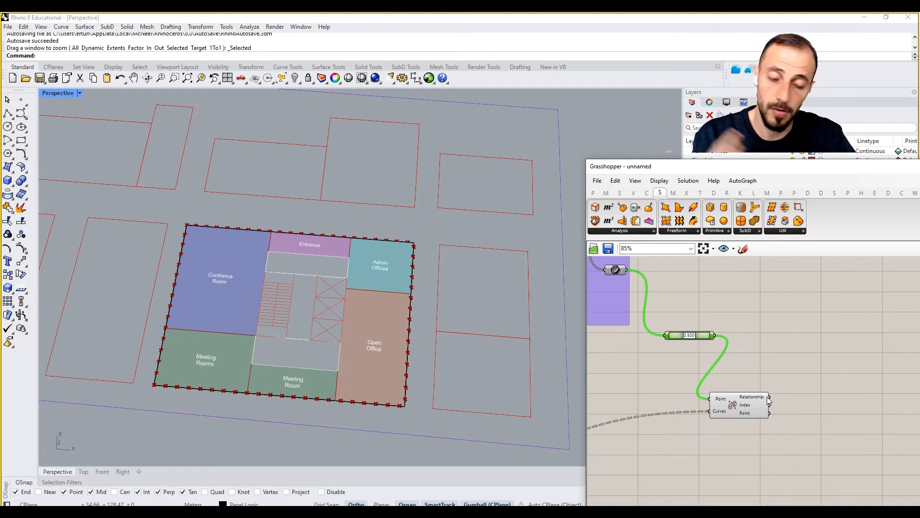
pyautogui.doubleClick(803, 393)
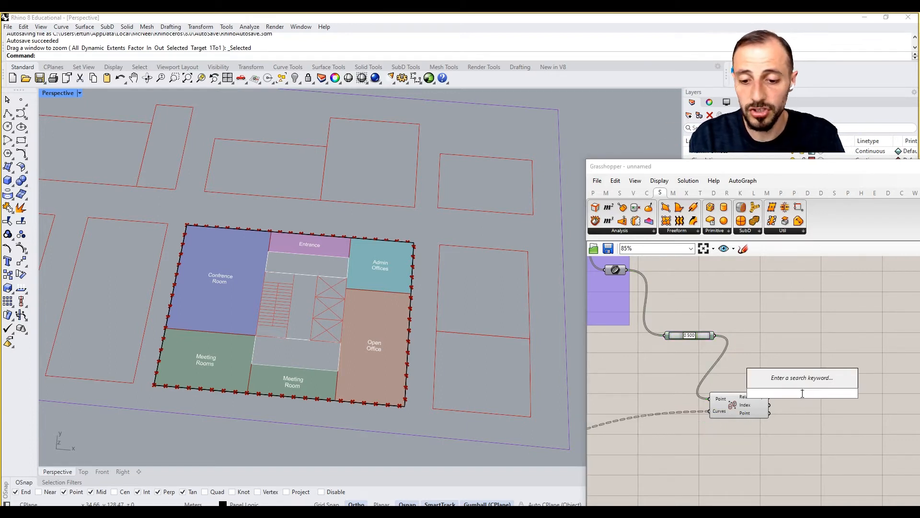
pyautogui.write('dispatch')
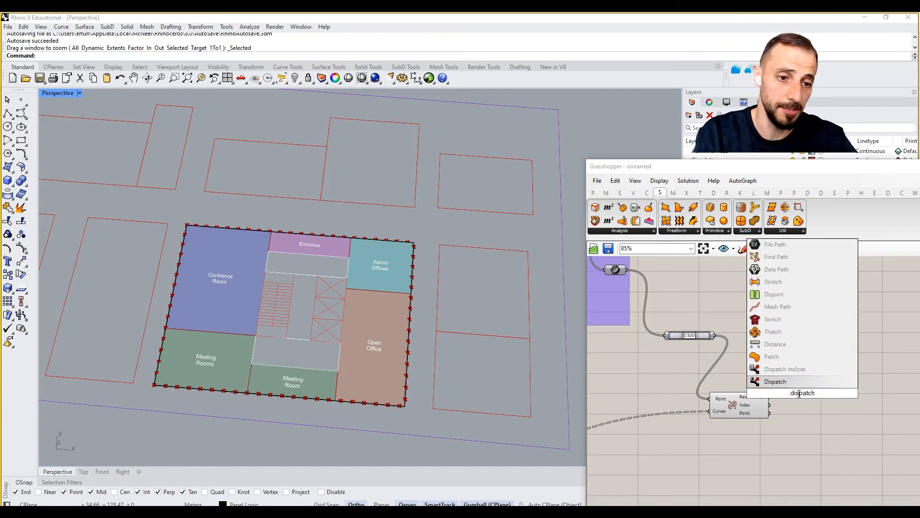
pyautogui.click(775, 381)
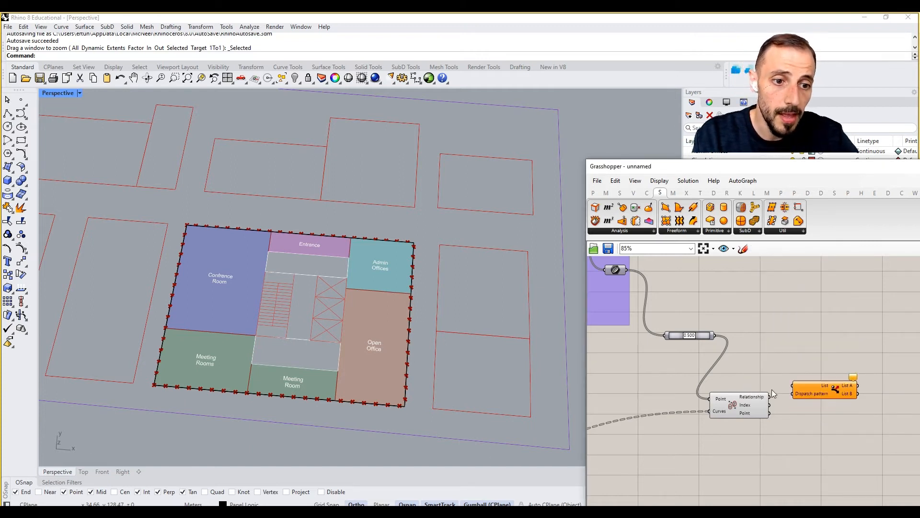
pyautogui.moveTo(770, 397); pyautogui.dragTo(789, 398)
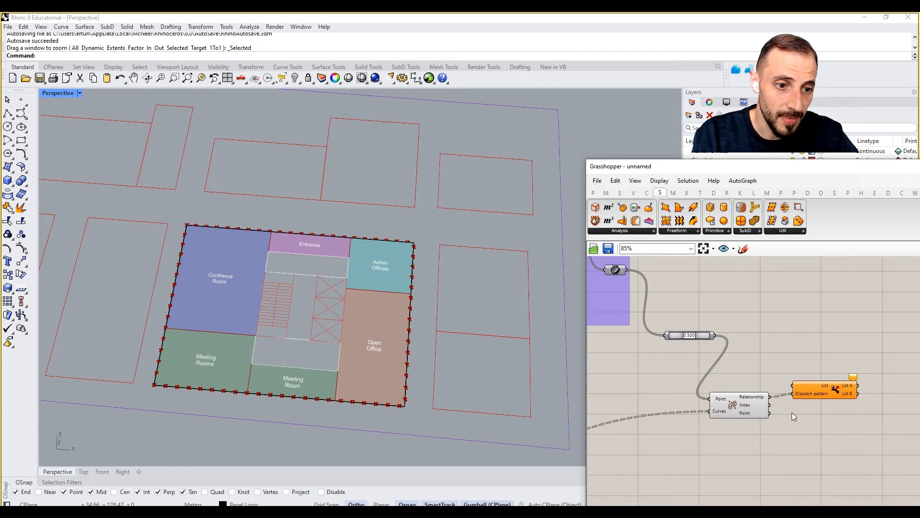
# Step: Relay the filtered segments through a new Curve parameter into the new Dispatch's List input, and move Point On Curve beside the point-in-curves component
pyautogui.moveTo(779, 396); pyautogui.dragTo(800, 399, button='right')
pyautogui.scroll(-2, 802, 399)
pyautogui.scroll(2, 715, 347)
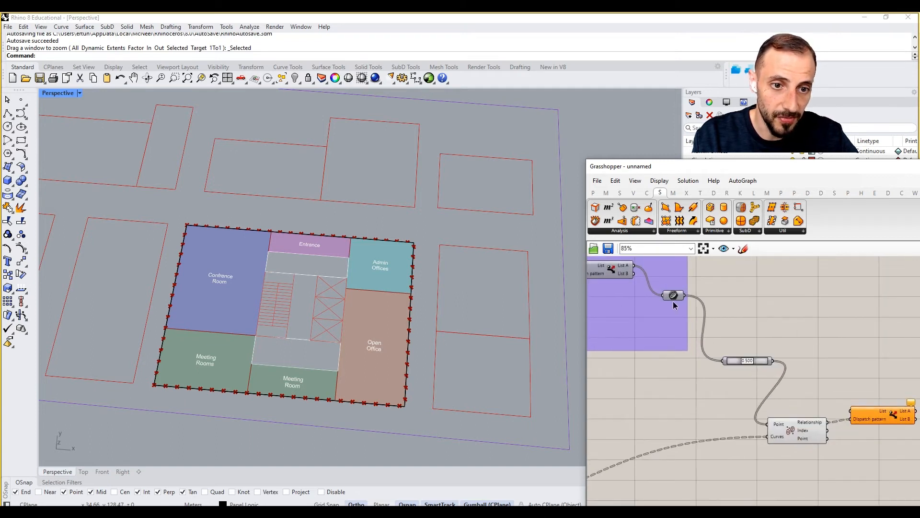
pyautogui.doubleClick(709, 305)
pyautogui.write('curve')
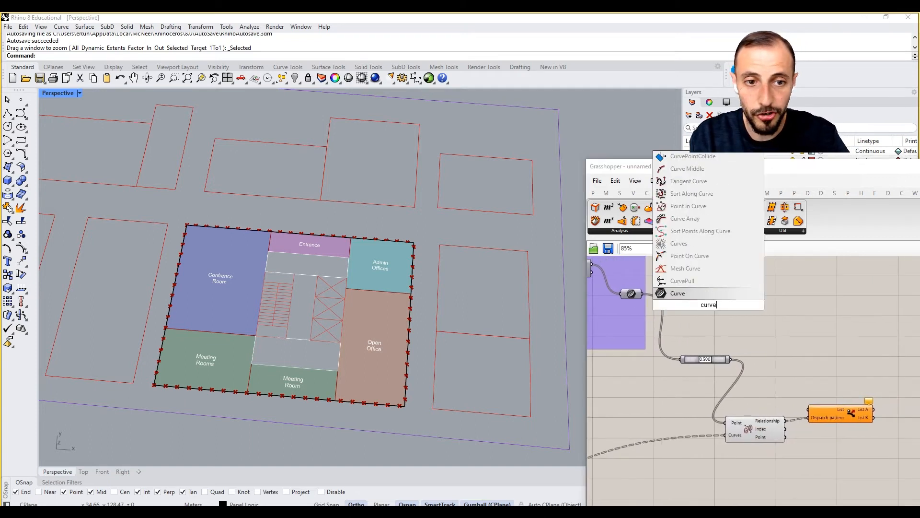
pyautogui.click(678, 294)
pyautogui.moveTo(673, 300); pyautogui.dragTo(808, 411)
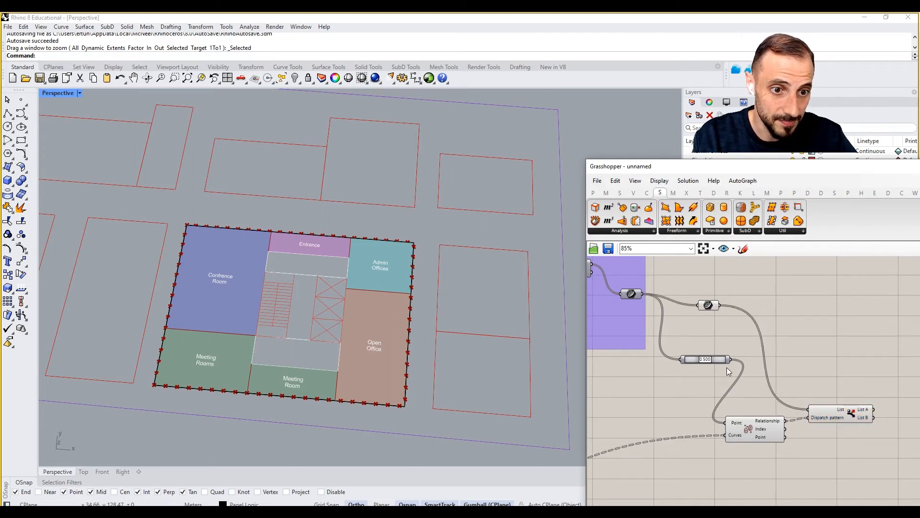
pyautogui.moveTo(720, 359); pyautogui.dragTo(673, 395)
# Step: Add a Curve parameter after the new Dispatch component and connect List A to it
pyautogui.moveTo(863, 411)
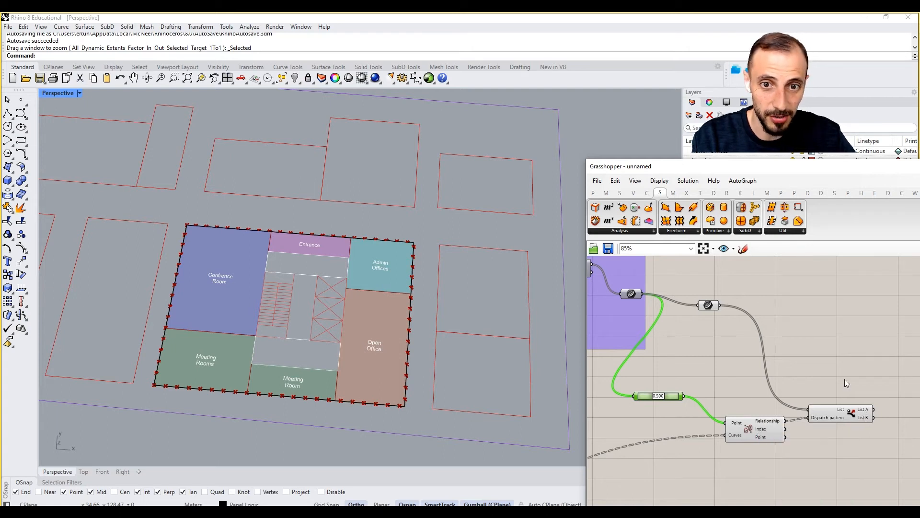
pyautogui.moveTo(844, 379); pyautogui.dragTo(797, 367, button='right')
pyautogui.doubleClick(797, 368)
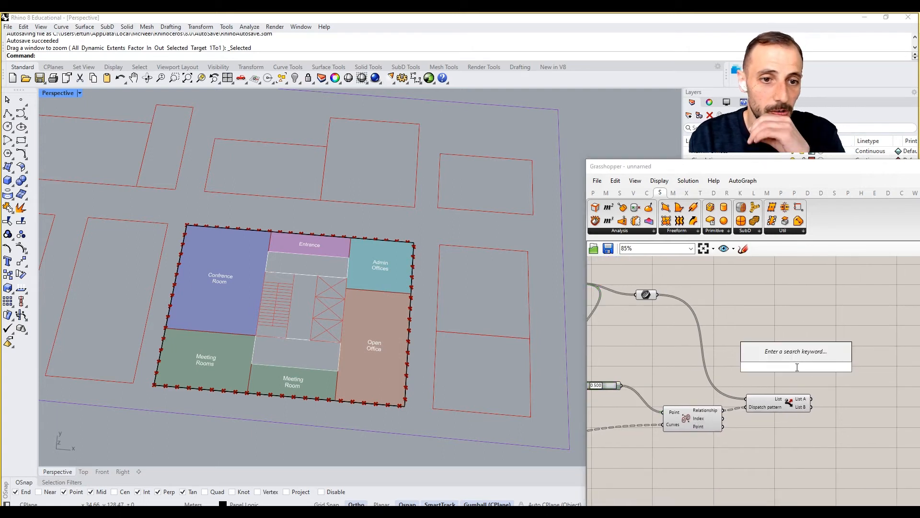
pyautogui.write('cur')
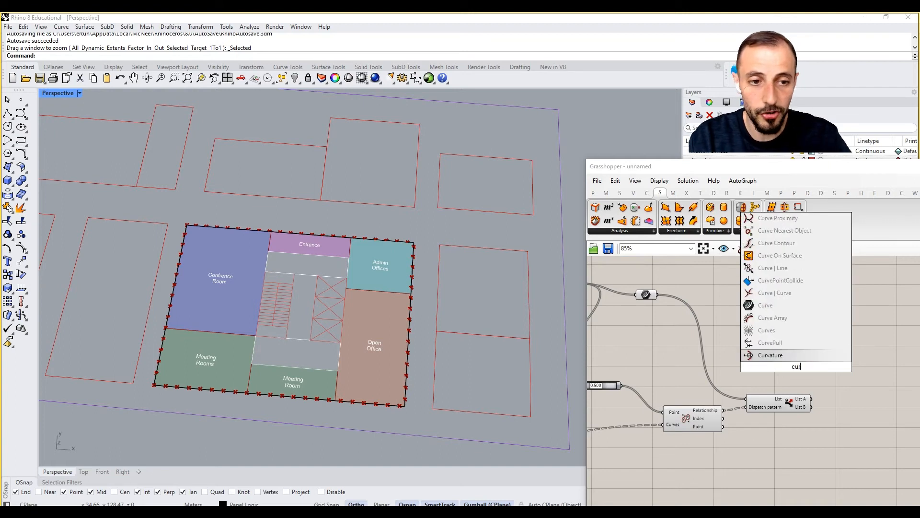
pyautogui.click(775, 310)
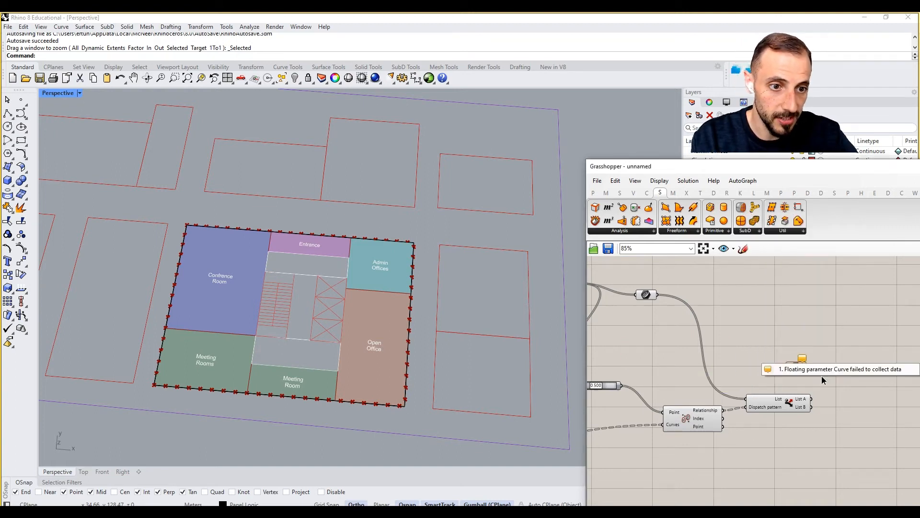
pyautogui.moveTo(813, 399); pyautogui.dragTo(841, 389)
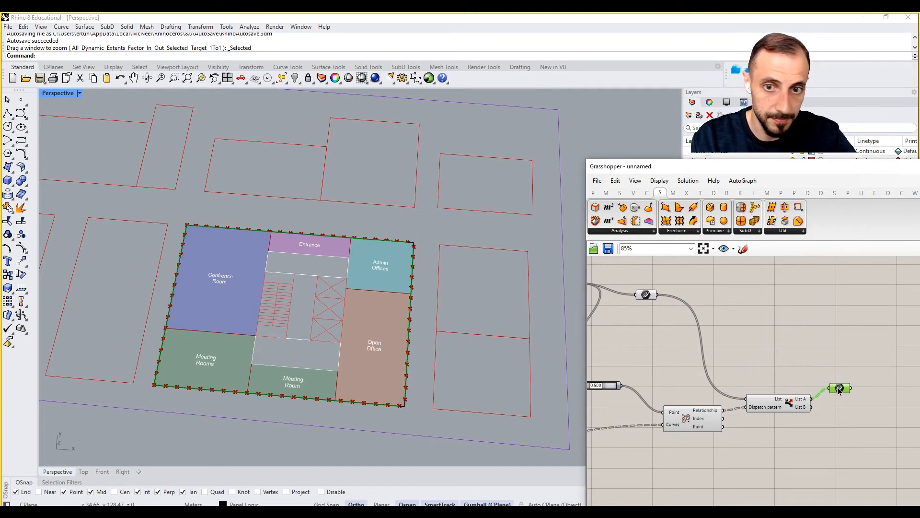
# Step: Add a Tree Branch component, feed it the List A curves as its Tree input, and set that input to Simplify
pyautogui.moveTo(839, 364); pyautogui.dragTo(780, 363, button='right')
pyautogui.doubleClick(780, 360)
pyautogui.write('t')
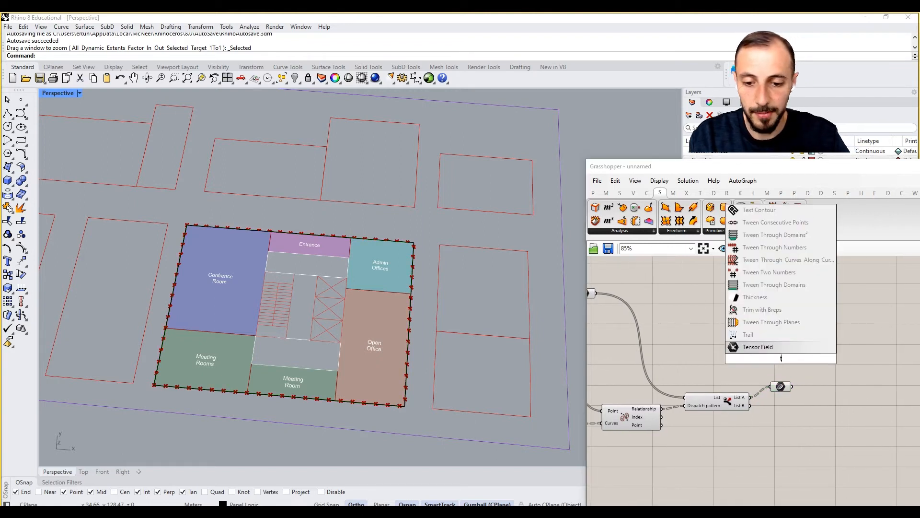
pyautogui.write('ree branch')
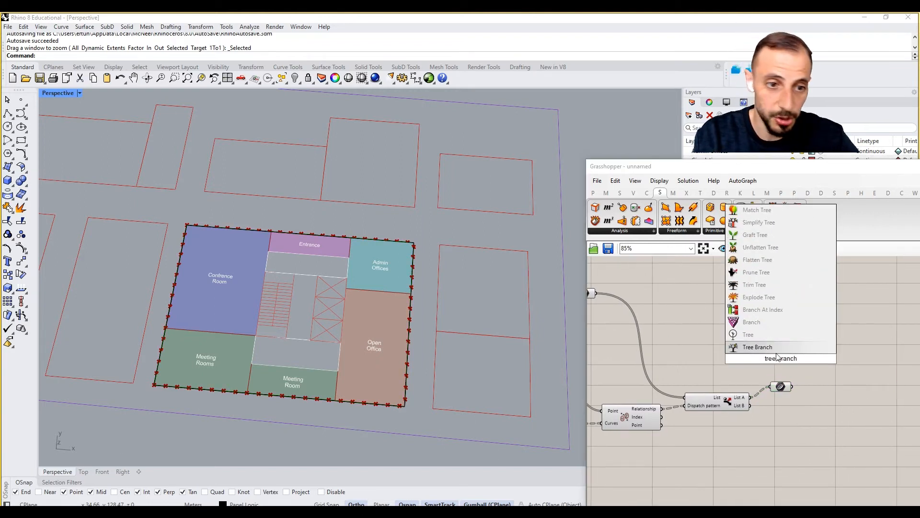
pyautogui.click(767, 347)
pyautogui.moveTo(793, 387); pyautogui.dragTo(829, 370)
pyautogui.rightClick(829, 369)
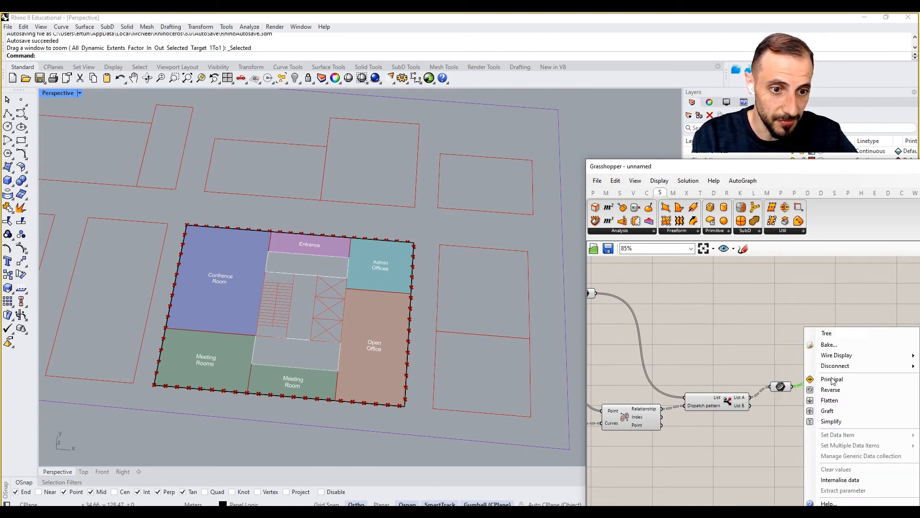
pyautogui.click(846, 423)
# Step: Add a number slider ranging from 0 to 4 and connect it to the Path input of Tree Branch
pyautogui.doubleClick(804, 441)
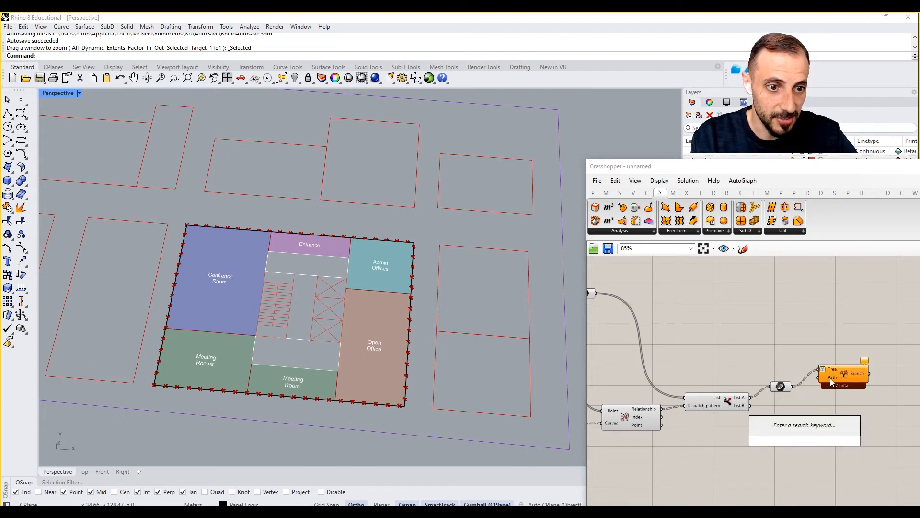
pyautogui.press('Escape')
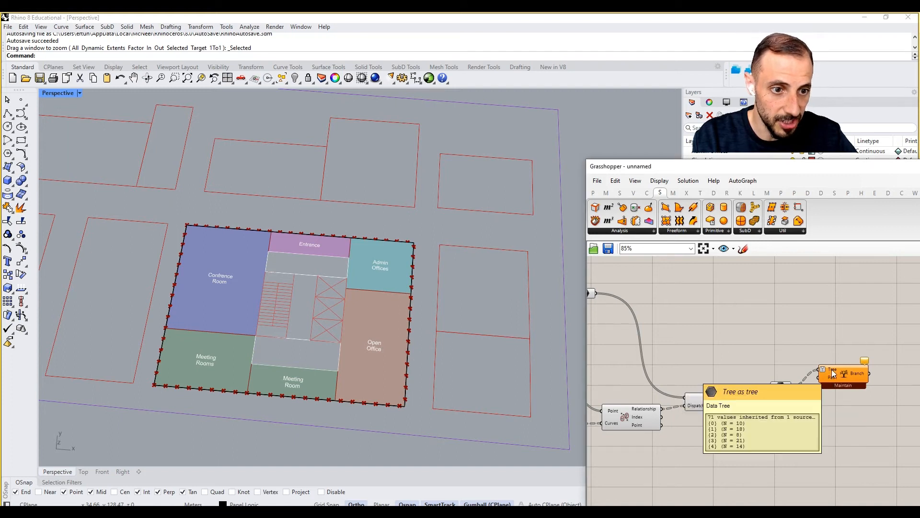
pyautogui.doubleClick(815, 435)
pyautogui.write('0<4')
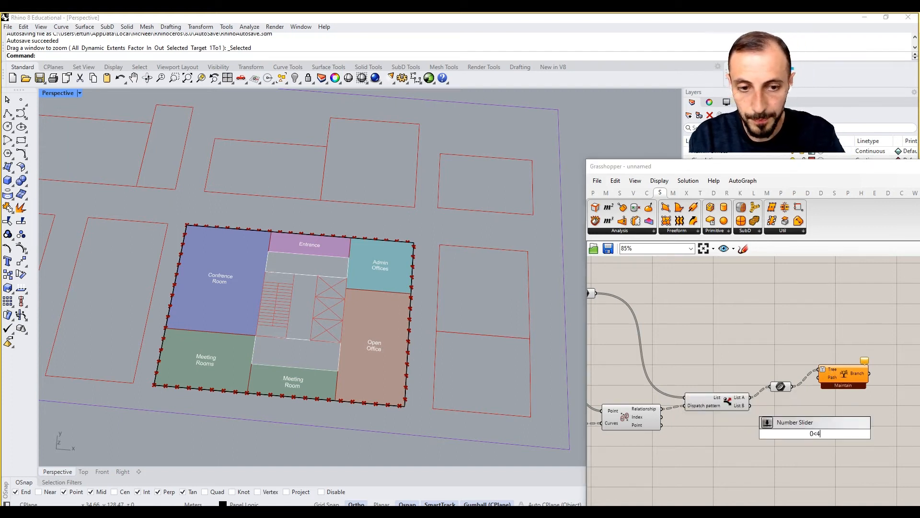
pyautogui.press('Return')
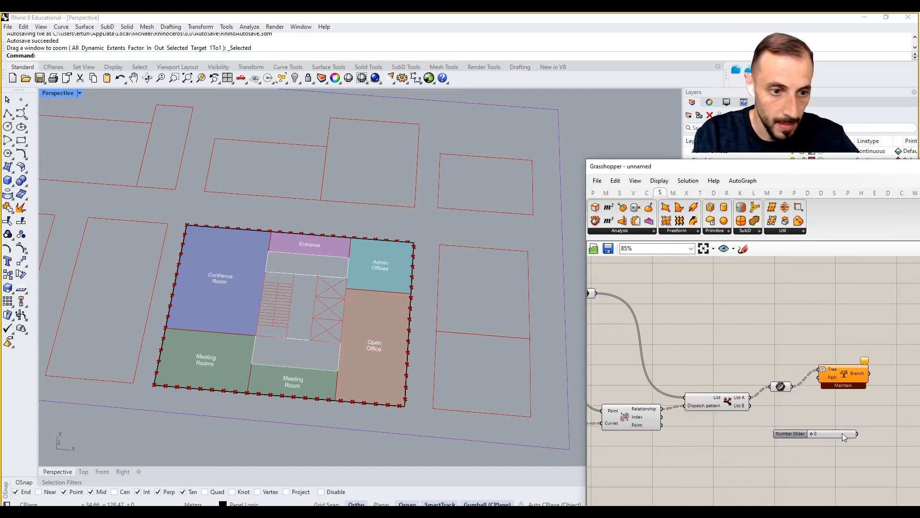
pyautogui.moveTo(857, 434); pyautogui.dragTo(818, 378)
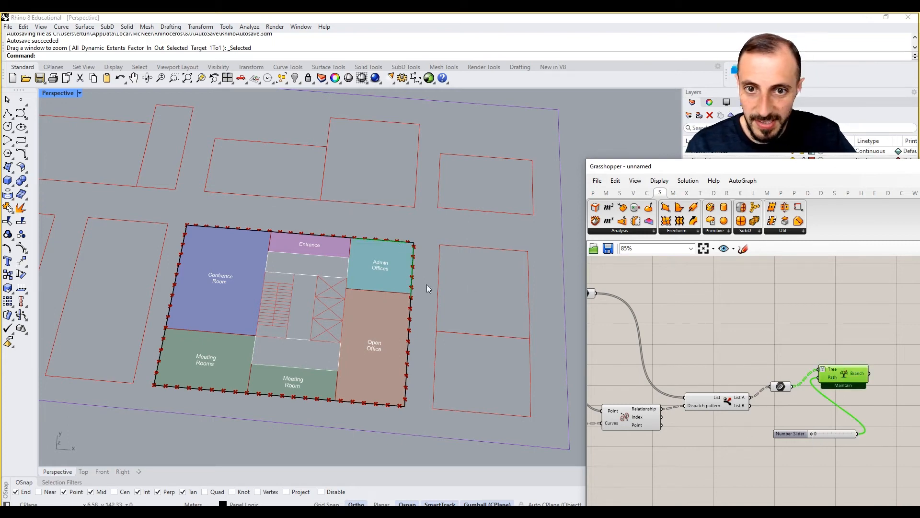
# Step: Move the Grasshopper window down to uncover the Rhino layer list and hide the Plan Boundary layer
pyautogui.scroll(5, 365, 237)
pyautogui.scroll(-4, 364, 237)
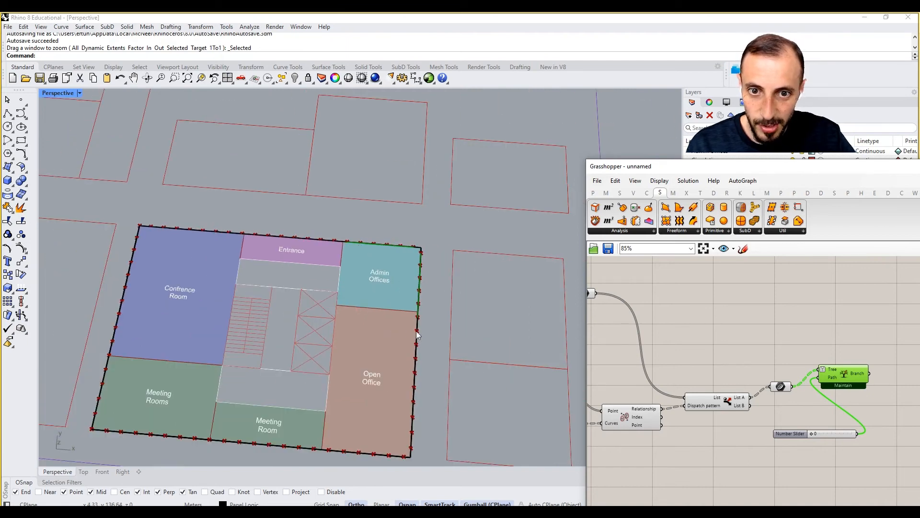
pyautogui.moveTo(619, 167); pyautogui.dragTo(634, 349)
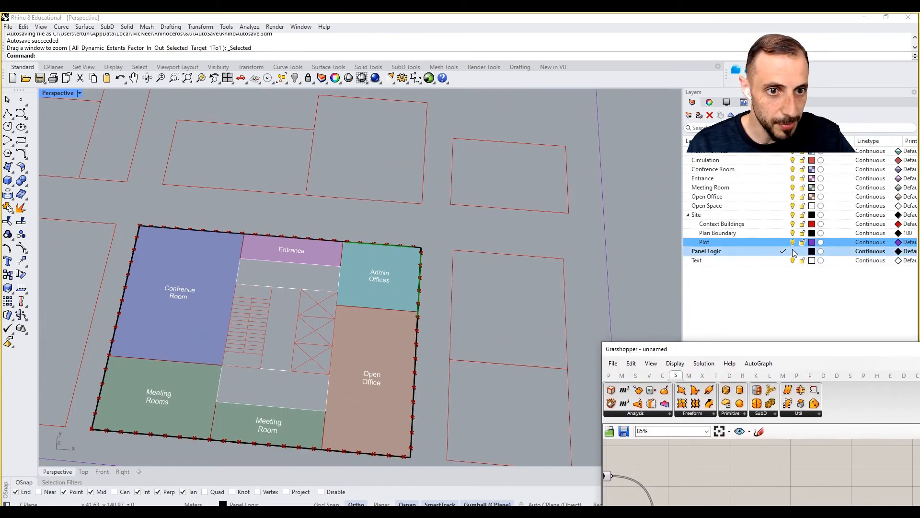
pyautogui.click(781, 233)
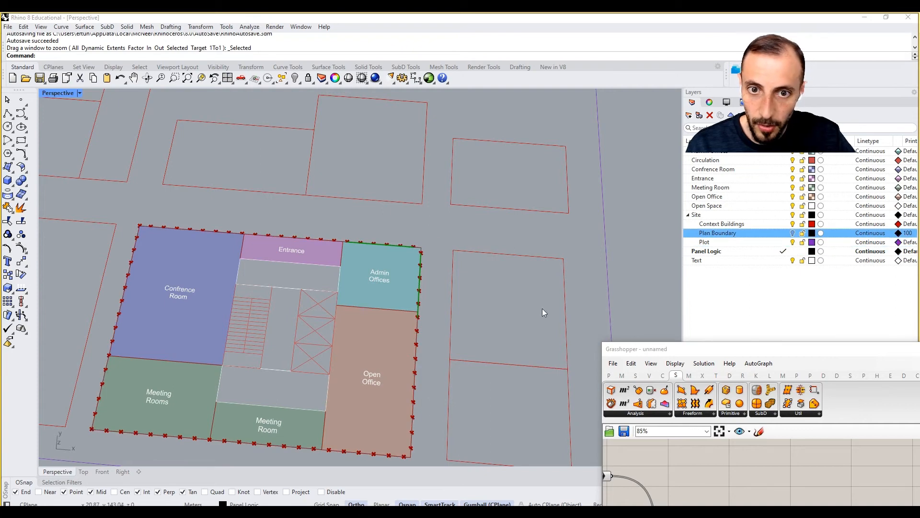
# Step: Turn off the preview of the components that divide the building outline, after moving the Grasshopper window higher
pyautogui.moveTo(659, 352); pyautogui.dragTo(711, 232)
pyautogui.scroll(-5, 760, 341)
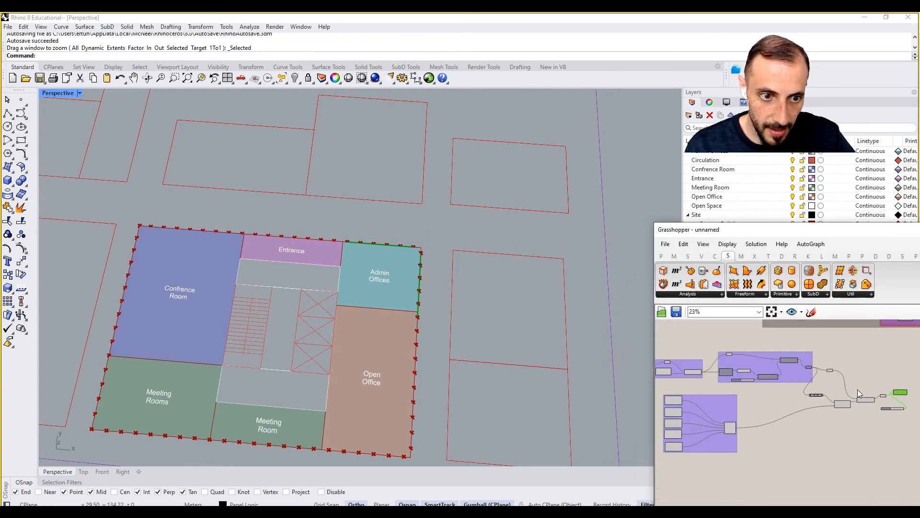
pyautogui.moveTo(756, 419); pyautogui.dragTo(800, 421, button='right')
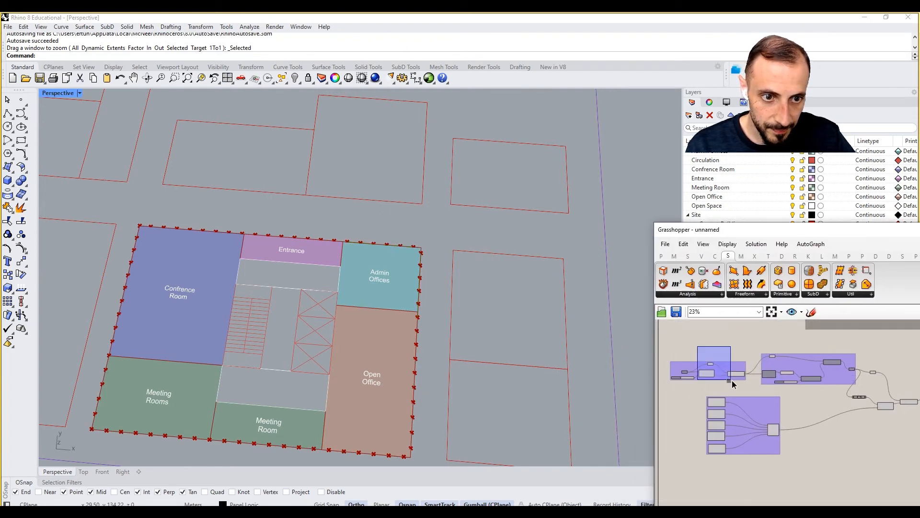
pyautogui.moveTo(732, 381); pyautogui.dragTo(732, 381)
pyautogui.rightClick(726, 330)
pyautogui.click(741, 349)
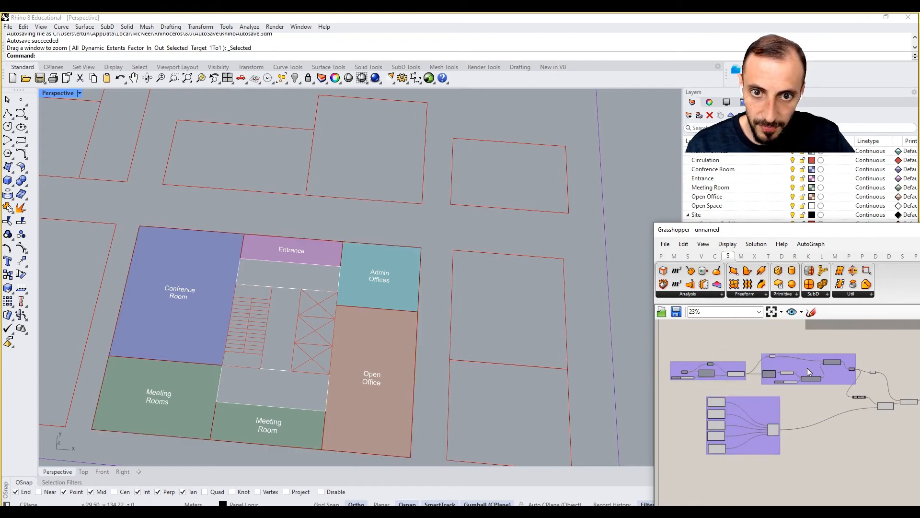
# Step: Select the Tree Branch component and run its Path slider up to 4 to inspect each room's segments in the viewport
pyautogui.scroll(5, 808, 372)
pyautogui.click(807, 398)
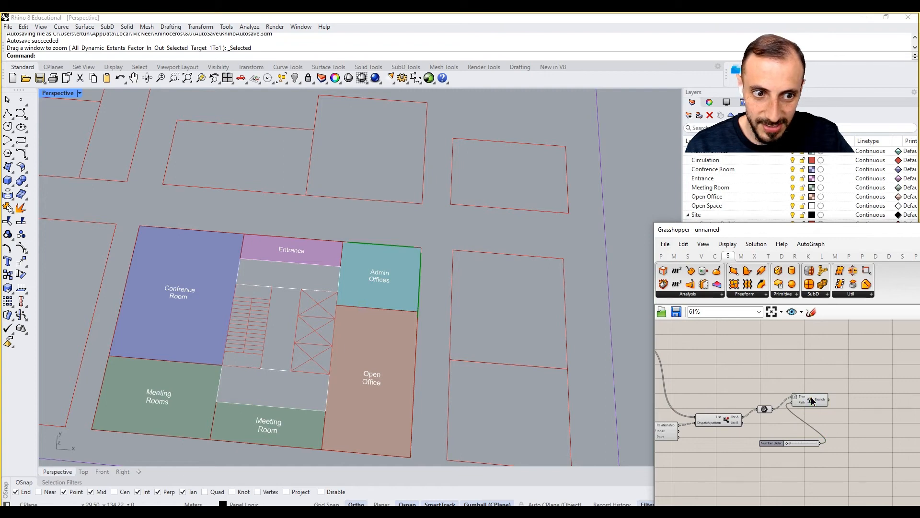
pyautogui.scroll(3, 775, 441)
pyautogui.moveTo(787, 442); pyautogui.dragTo(839, 451)
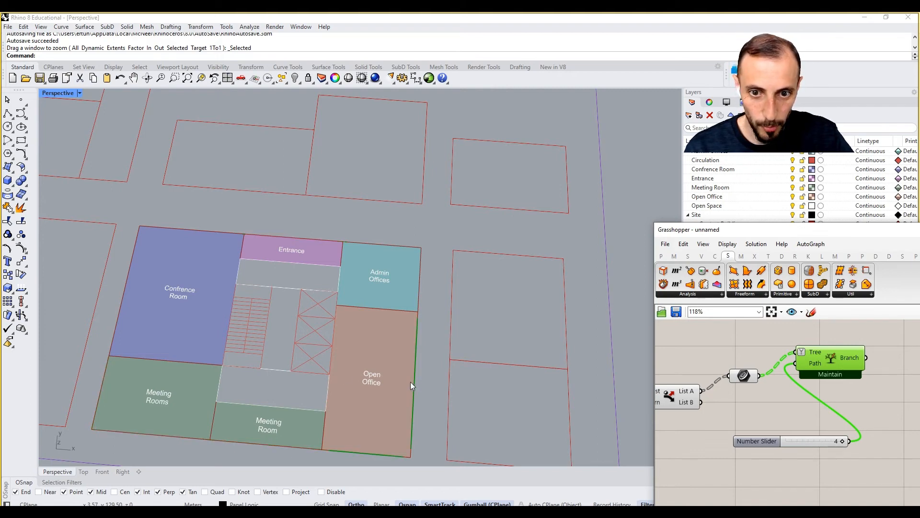
pyautogui.keyDown('shift'); pyautogui.moveTo(423, 370); pyautogui.dragTo(409, 357, button='right'); pyautogui.keyUp('shift')
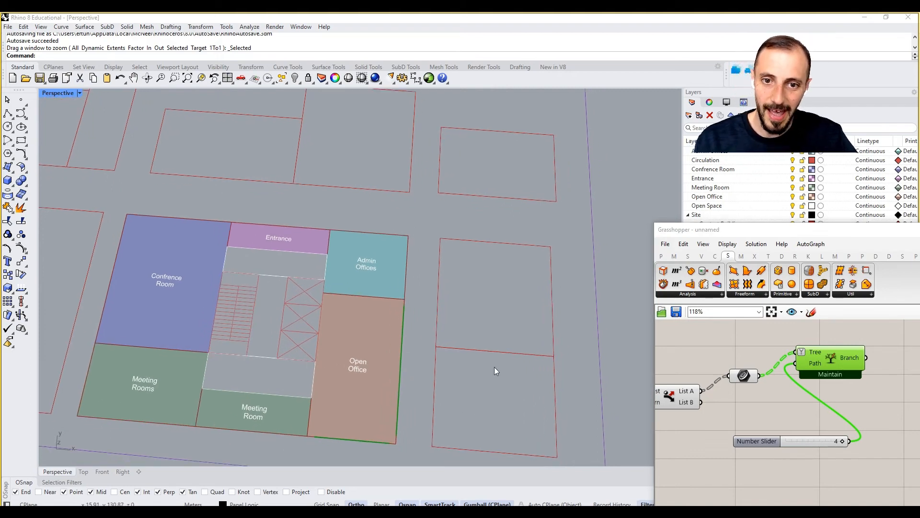
# Step: Move the Tree Branch component and its number slider further apart from the Curve parameter to make room on the canvas
pyautogui.moveTo(820, 358); pyautogui.dragTo(825, 380)
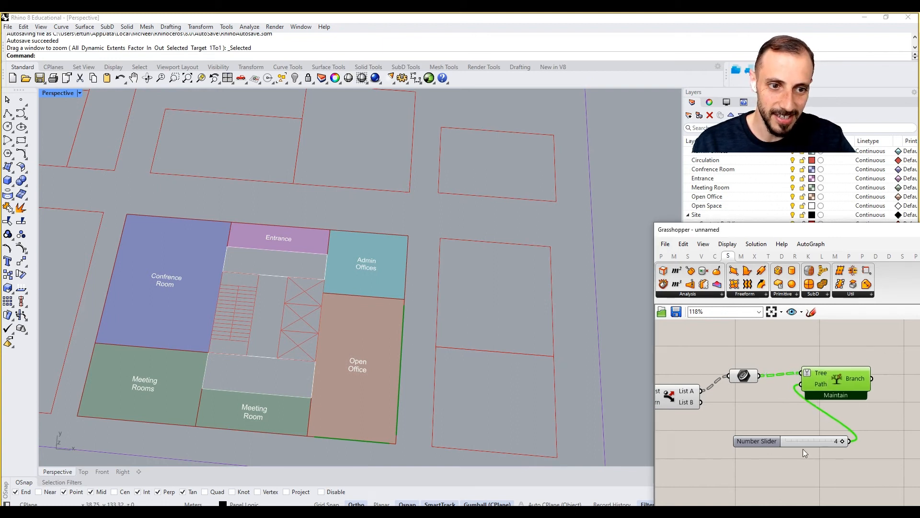
pyautogui.moveTo(803, 446); pyautogui.dragTo(786, 449)
pyautogui.click(752, 412)
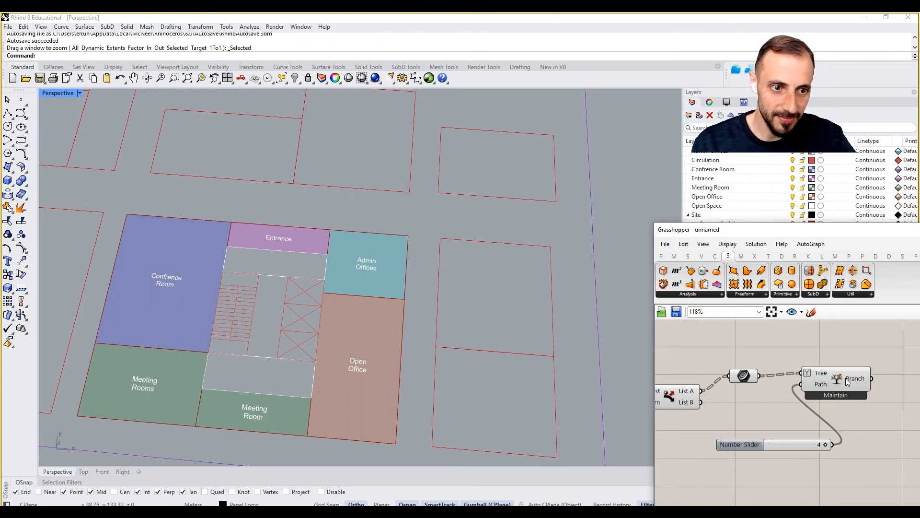
pyautogui.moveTo(849, 381)
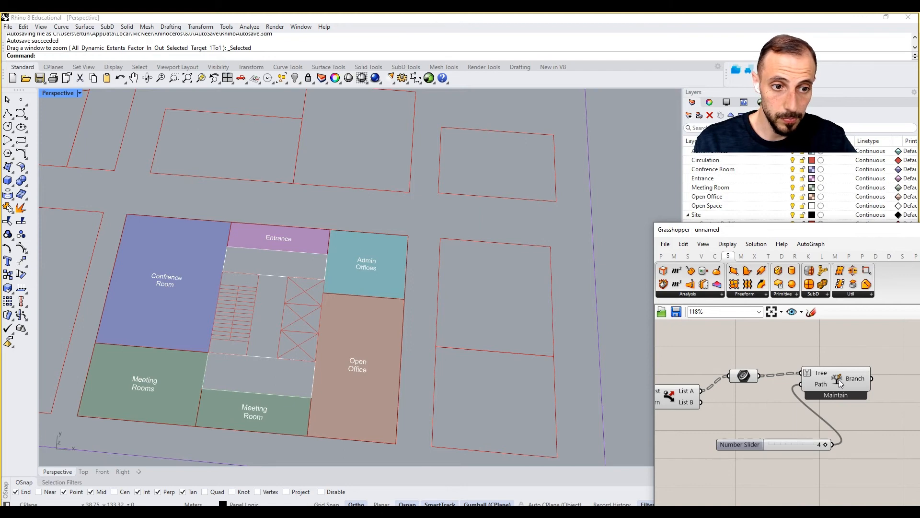
pyautogui.moveTo(841, 383); pyautogui.dragTo(895, 383)
pyautogui.moveTo(882, 381); pyautogui.dragTo(838, 386, button='right')
pyautogui.moveTo(733, 400); pyautogui.dragTo(733, 417, button='right')
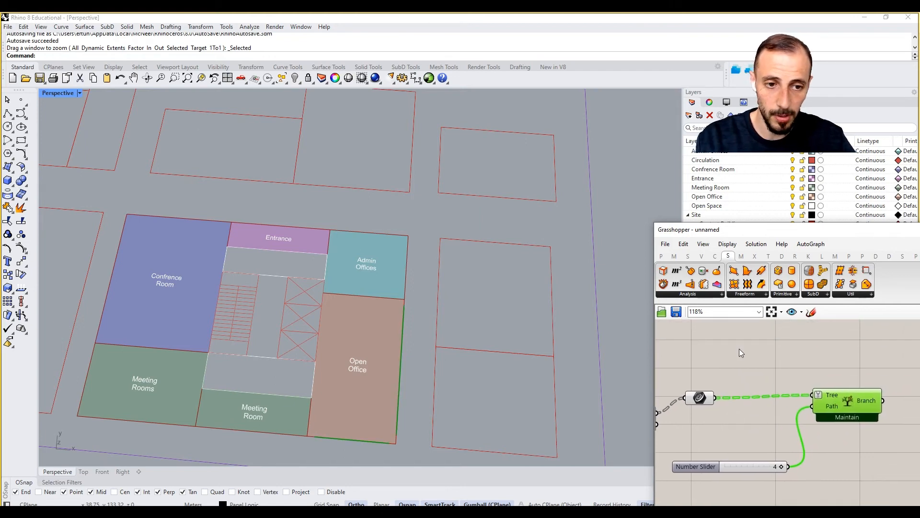
# Step: Add an Extrude component and a Unit Z component above Tree Branch
pyautogui.click(742, 352)
pyautogui.doubleClick(740, 350)
pyautogui.write('extru')
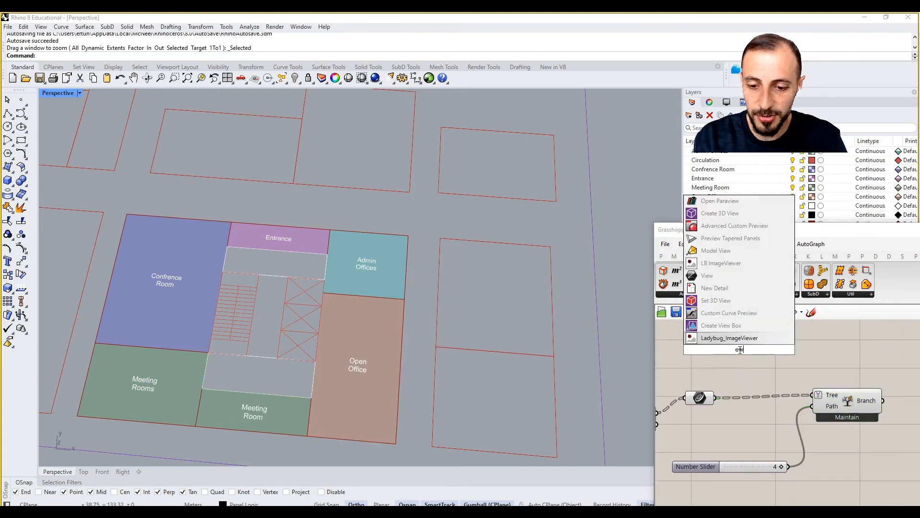
pyautogui.write('de')
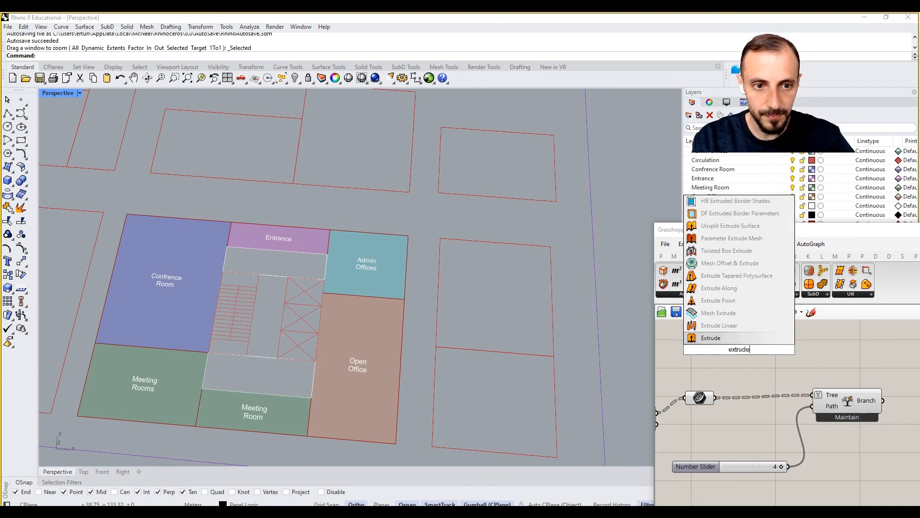
pyautogui.click(730, 339)
pyautogui.moveTo(733, 351)
pyautogui.mouseDown()
pyautogui.moveTo(772, 359)
pyautogui.moveTo(738, 355)
pyautogui.mouseUp()
pyautogui.doubleClick(706, 340)
pyautogui.write('z')
pyautogui.click(692, 328)
# Step: Connect the List A curves to Extrude's Base input and the Unit Z vector to its Direction input
pyautogui.moveTo(785, 353); pyautogui.dragTo(724, 372, button='right')
pyautogui.moveTo(724, 371); pyautogui.dragTo(820, 365)
pyautogui.moveTo(695, 366); pyautogui.dragTo(753, 362, button='right')
pyautogui.scroll(-1, 753, 362)
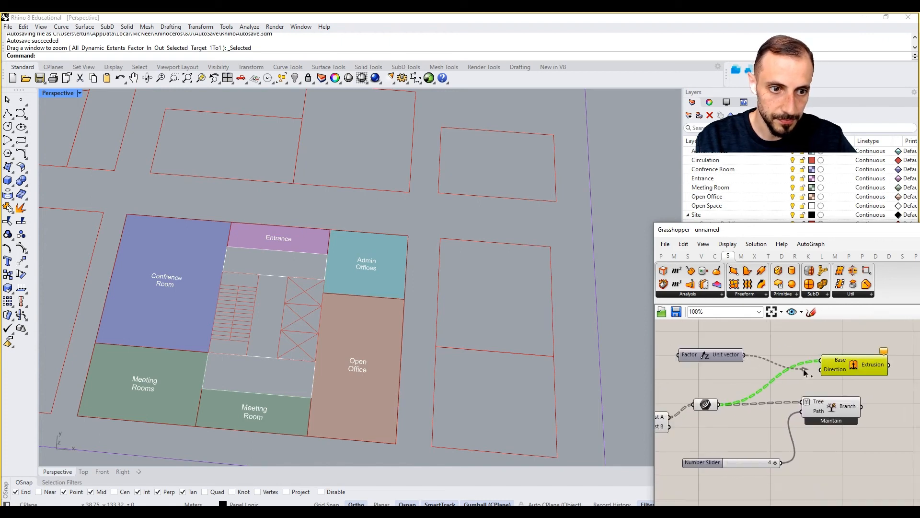
pyautogui.moveTo(819, 374); pyautogui.dragTo(821, 370)
pyautogui.moveTo(723, 357); pyautogui.dragTo(753, 361)
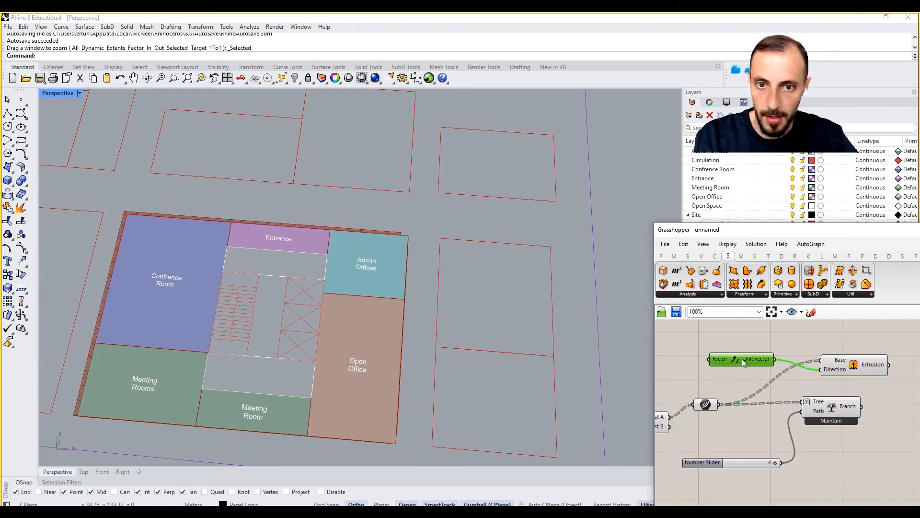
pyautogui.moveTo(463, 394); pyautogui.dragTo(343, 333, button='right')
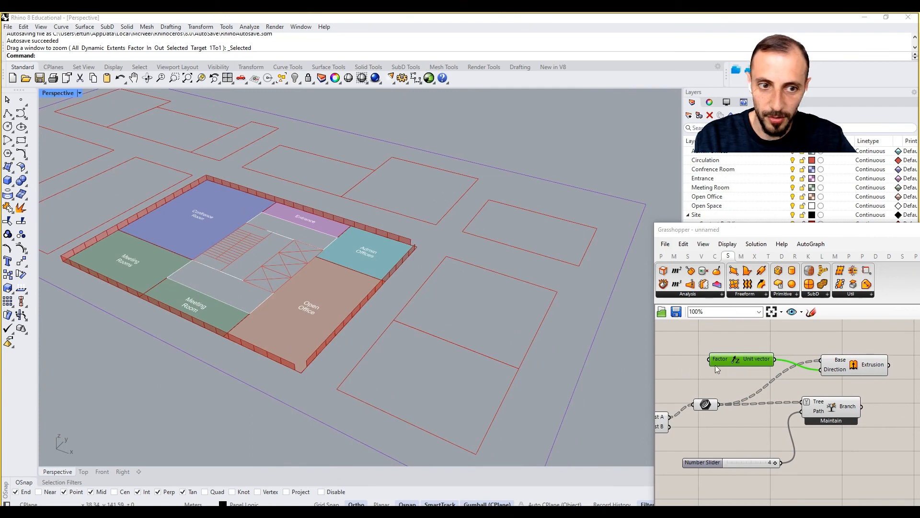
# Step: Rearrange the canvas with Tree Branch and its slider lower down and Unit Z placed beneath the Extrude component
pyautogui.scroll(-2, 724, 362)
pyautogui.moveTo(824, 402); pyautogui.dragTo(838, 455)
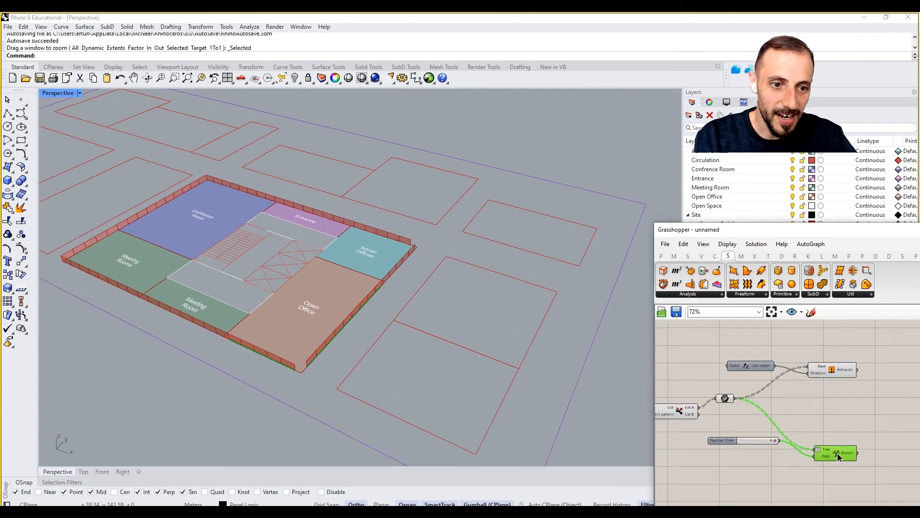
pyautogui.click(740, 439)
pyautogui.moveTo(743, 442); pyautogui.dragTo(729, 469)
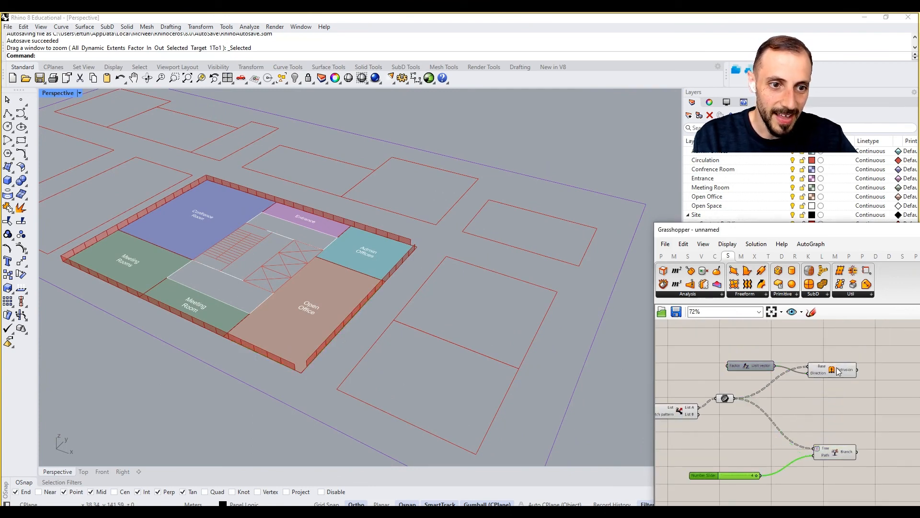
pyautogui.moveTo(838, 372); pyautogui.dragTo(867, 370)
pyautogui.moveTo(742, 370); pyautogui.dragTo(833, 403)
pyautogui.moveTo(756, 448); pyautogui.dragTo(758, 438, button='right')
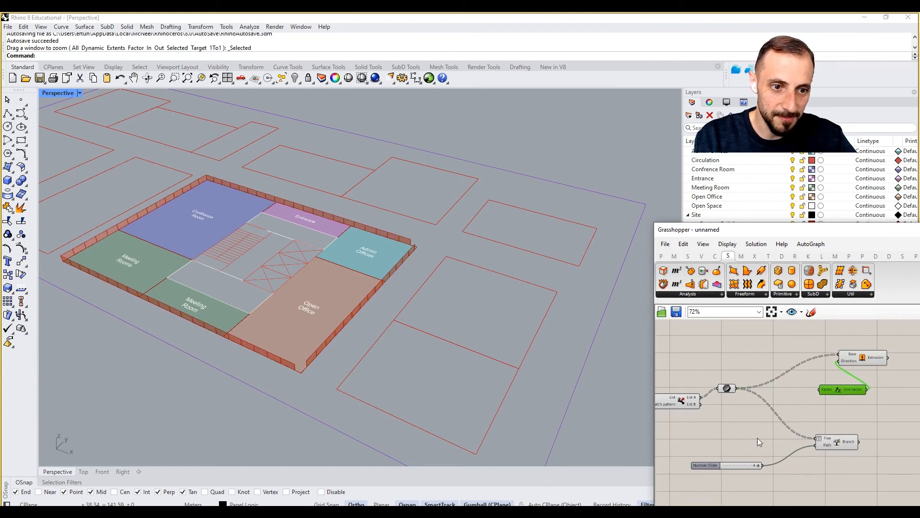
# Step: Add a Gene Pool beside the Tree Branch wiring and configure it with 5 genes and 1 decimal
pyautogui.doubleClick(752, 436)
pyautogui.write('gene ppol')
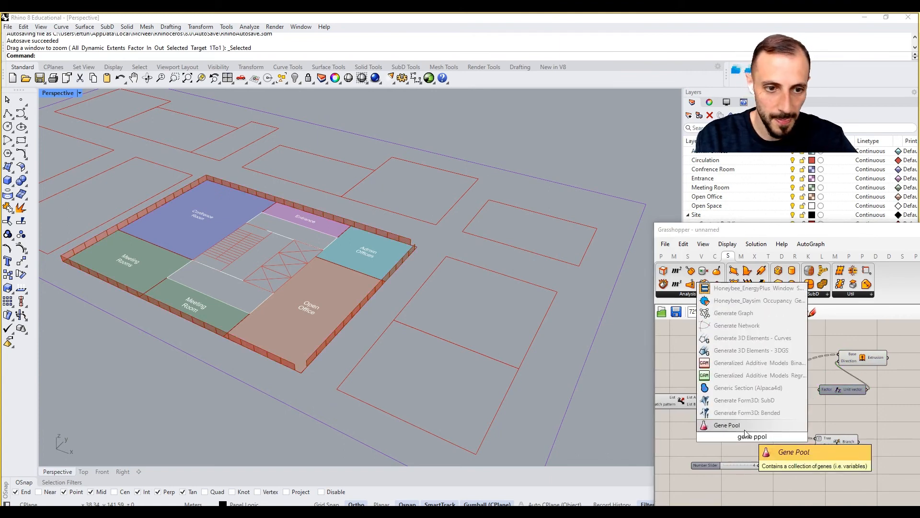
pyautogui.click(727, 424)
pyautogui.scroll(3, 743, 437)
pyautogui.rightClick(741, 437)
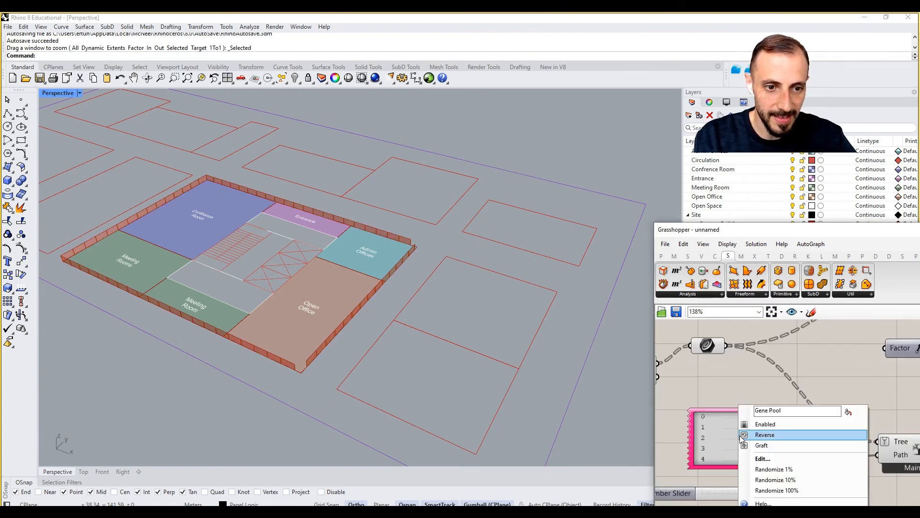
pyautogui.click(765, 460)
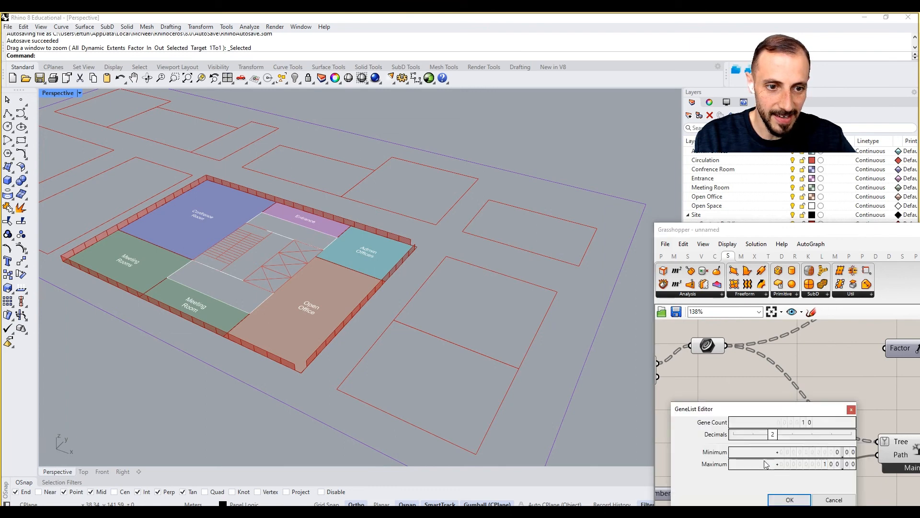
pyautogui.doubleClick(801, 424)
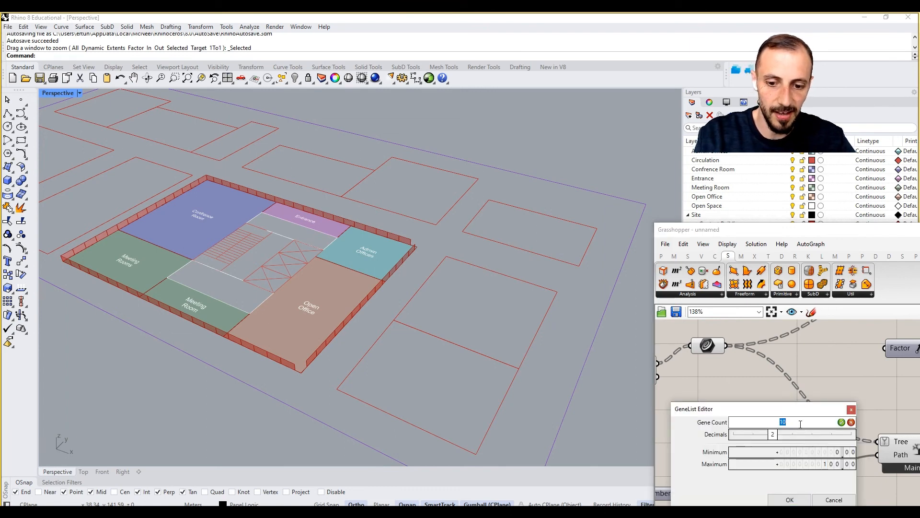
pyautogui.moveTo(774, 435); pyautogui.dragTo(753, 436)
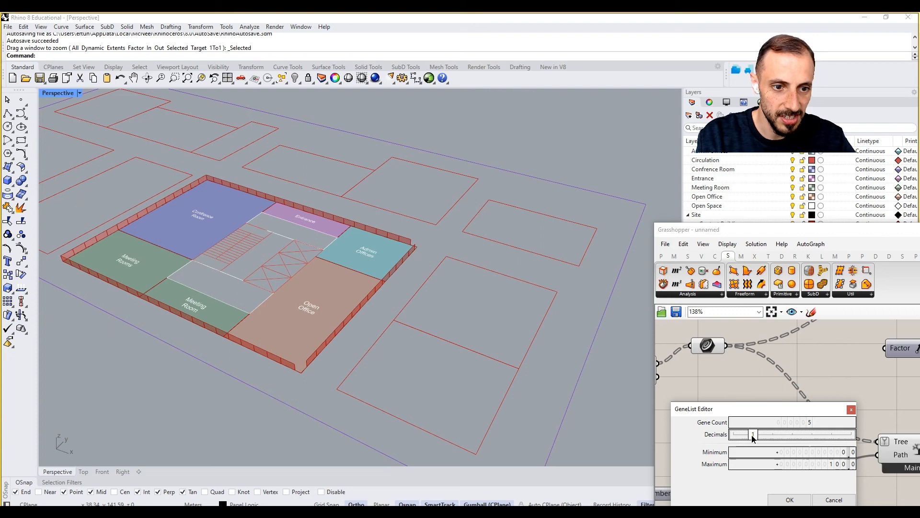
# Step: Set the Gene Pool's minimum to 4.0 and maximum to 8.5, and accept the settings
pyautogui.doubleClick(822, 465)
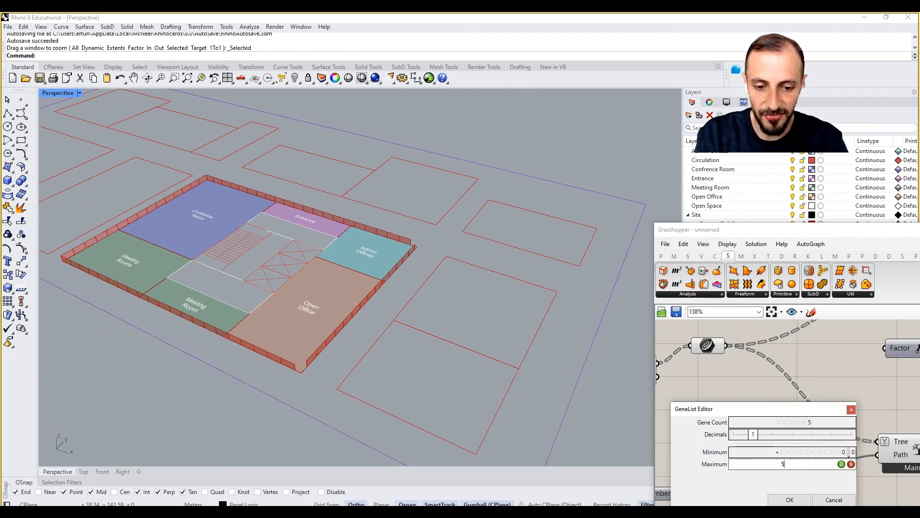
pyautogui.click(842, 463)
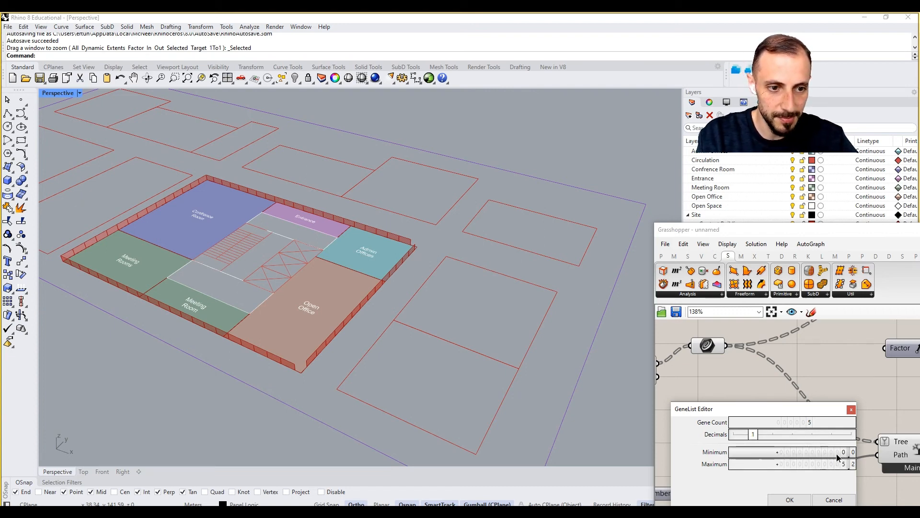
pyautogui.doubleClick(838, 452)
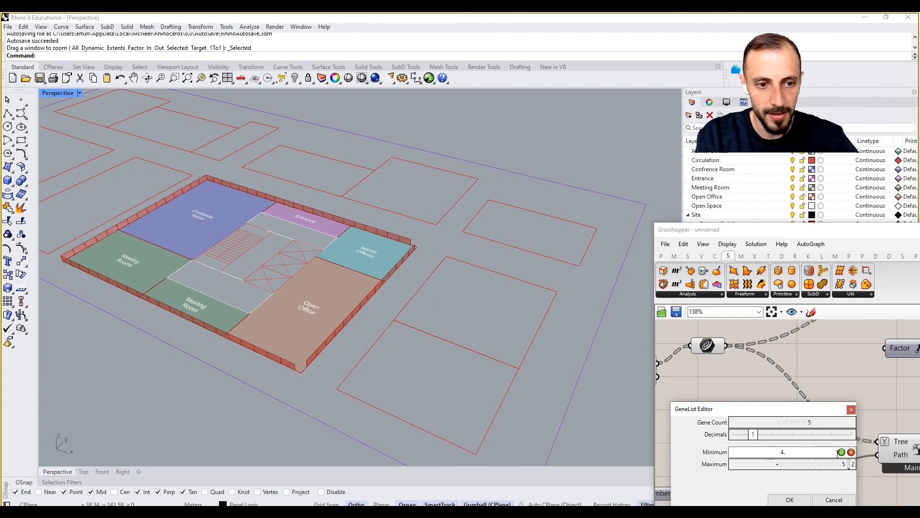
pyautogui.doubleClick(833, 465)
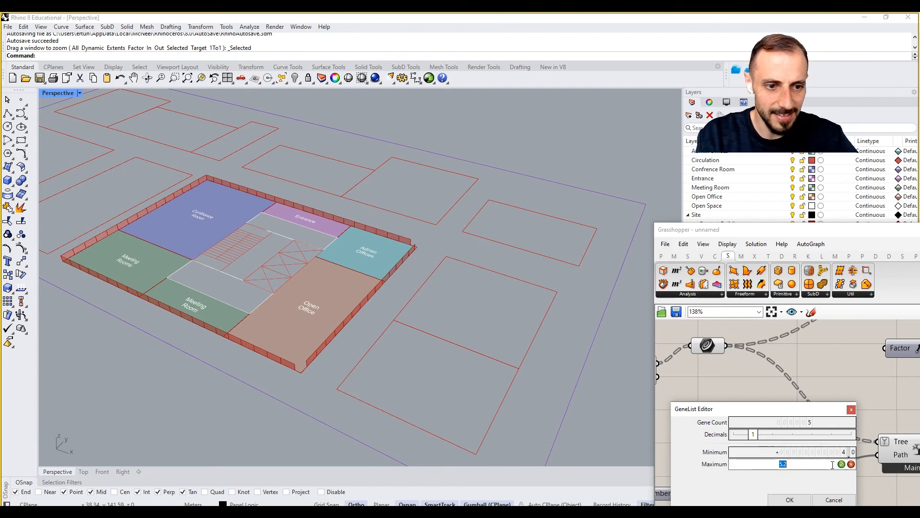
pyautogui.write('8.')
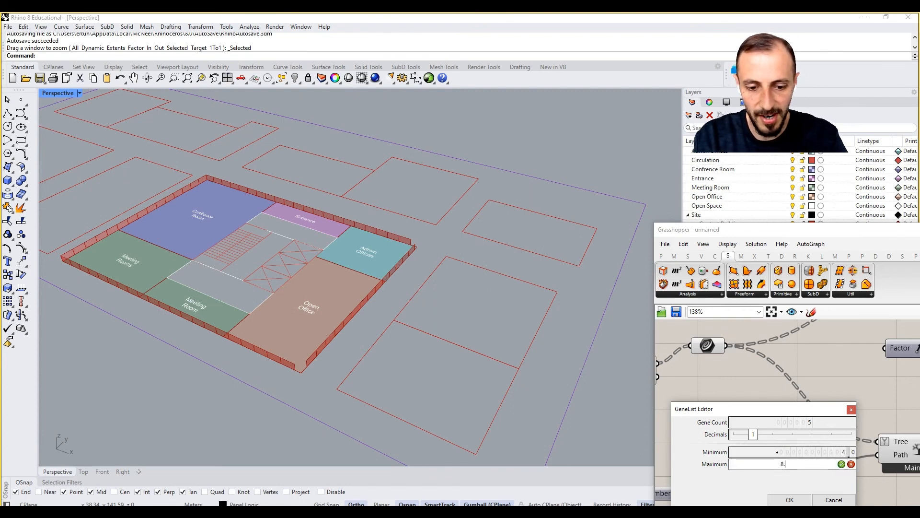
pyautogui.write('5')
pyautogui.press('Return')
pyautogui.click(801, 494)
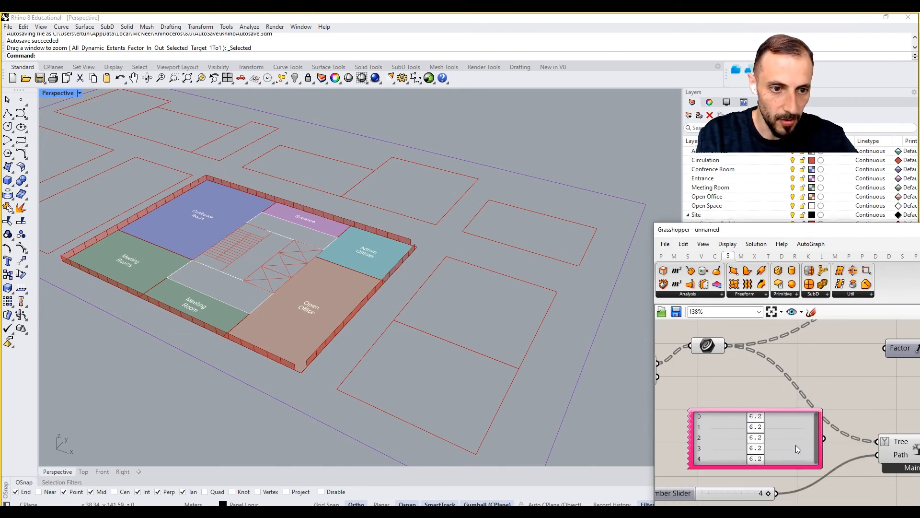
# Step: Randomize the Gene Pool values twice and connect the pool to the Factor input of Unit Z
pyautogui.rightClick(796, 445)
pyautogui.click(803, 475)
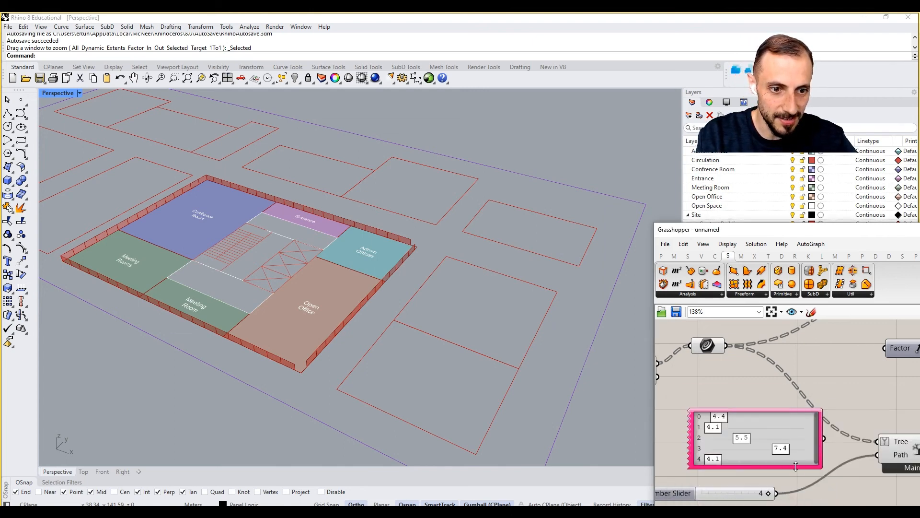
pyautogui.moveTo(795, 466); pyautogui.dragTo(787, 443)
pyautogui.rightClick(780, 421)
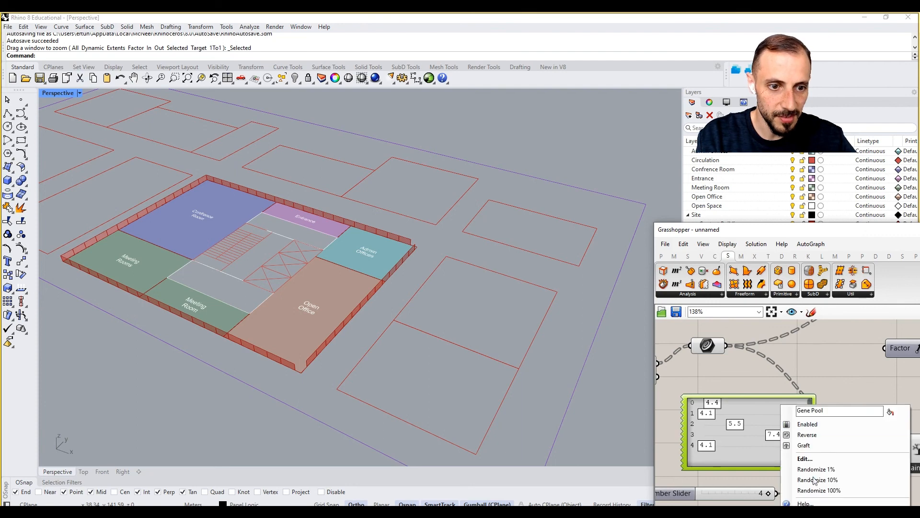
pyautogui.click(815, 480)
pyautogui.scroll(-2, 709, 417)
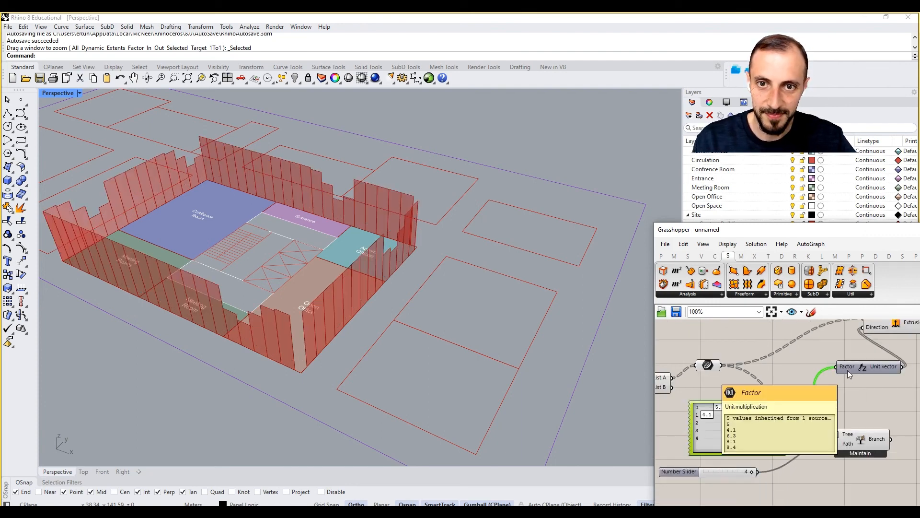
# Step: Graft the Unit vector output of Unit Z so each room's branch gets its own extrusion height
pyautogui.moveTo(878, 357); pyautogui.dragTo(856, 384, button='right')
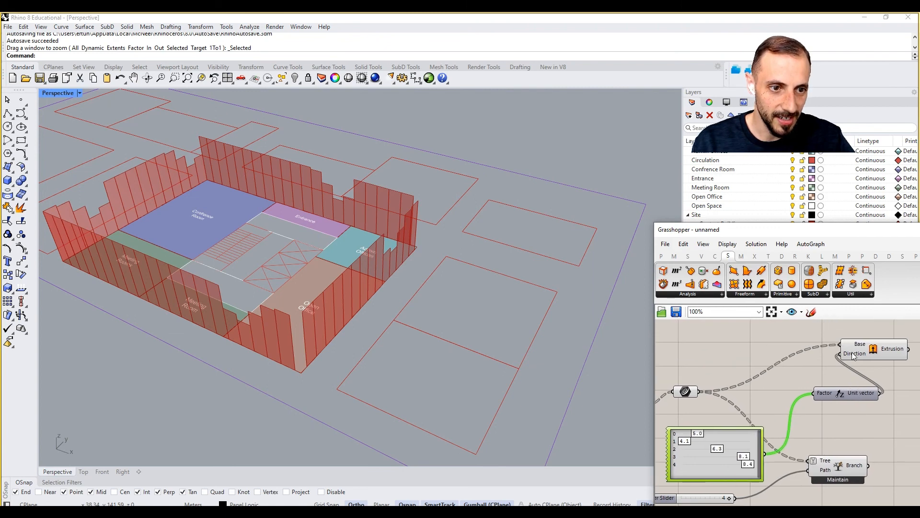
pyautogui.moveTo(854, 354)
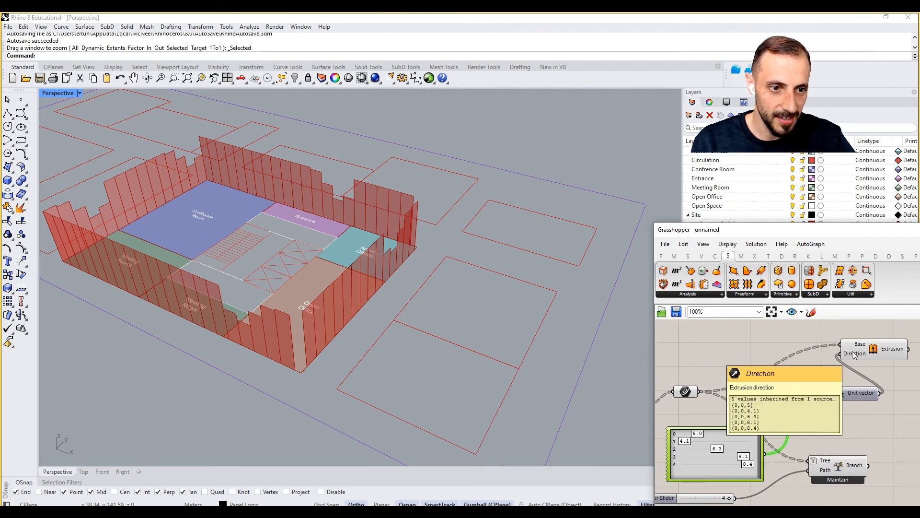
pyautogui.rightClick(865, 392)
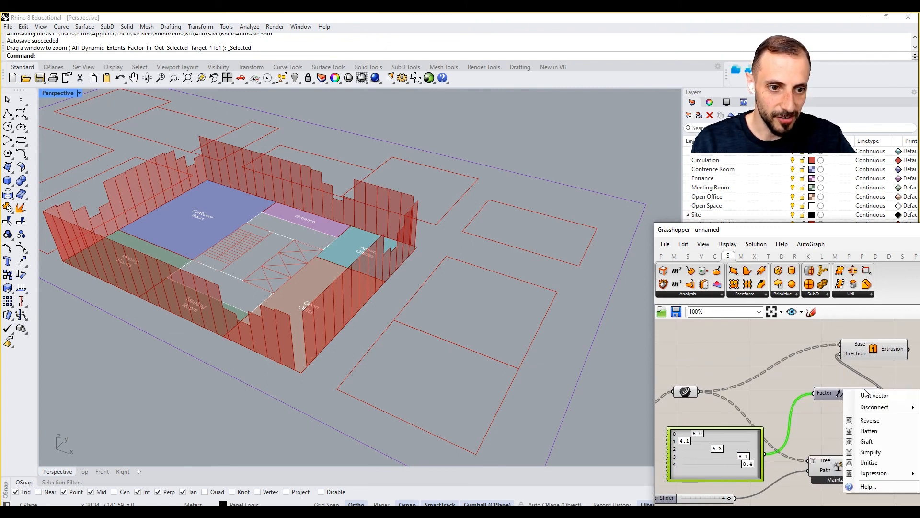
pyautogui.click(869, 442)
pyautogui.moveTo(739, 446); pyautogui.dragTo(762, 431, button='right')
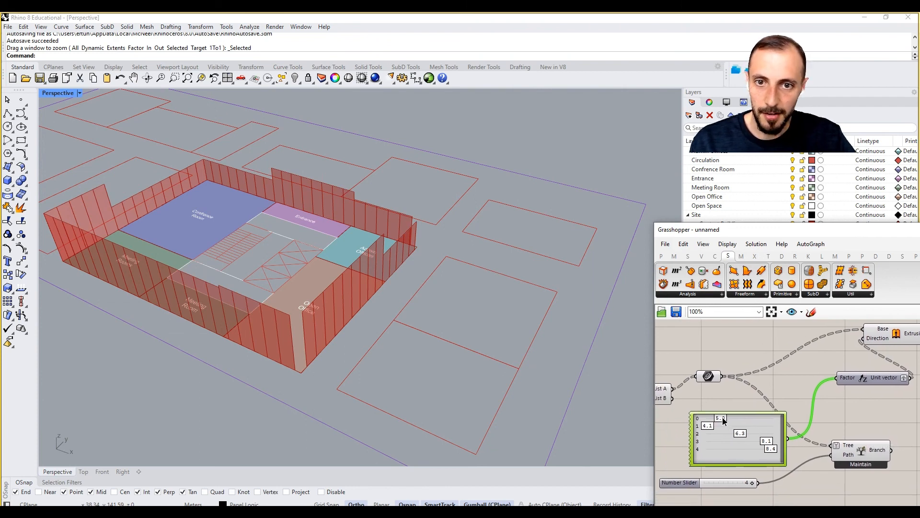
# Step: Set the first four gene values to 5.2, 4.6, 4.0 and 6.2 to vary the room wall heights
pyautogui.moveTo(741, 418); pyautogui.dragTo(692, 440)
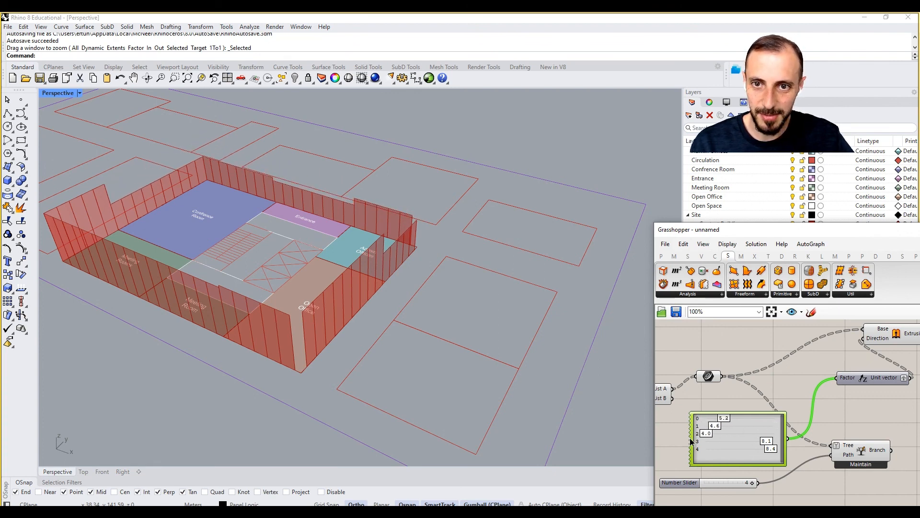
pyautogui.moveTo(771, 444); pyautogui.dragTo(740, 448)
pyautogui.moveTo(330, 301); pyautogui.dragTo(306, 315, button='right')
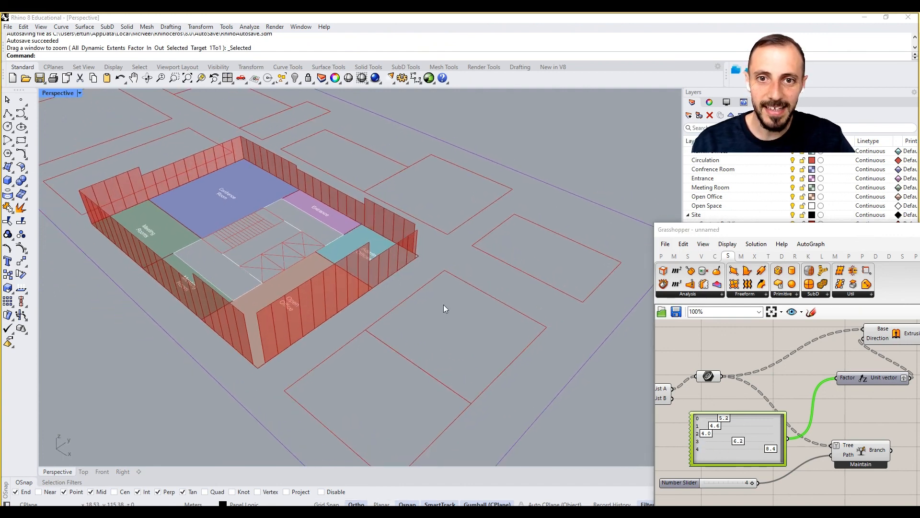